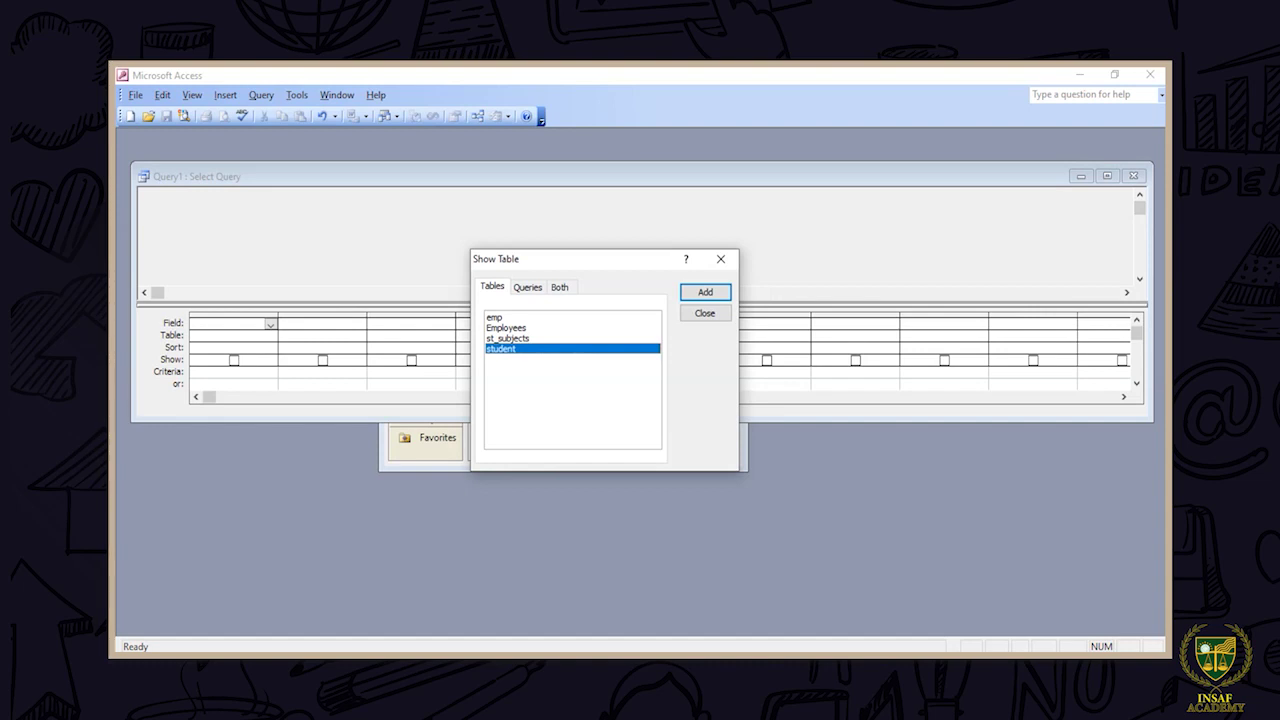
Finish adding tables and arrange the query design by moving the student field list rightward and enlarging the table area
left_click(705, 313)
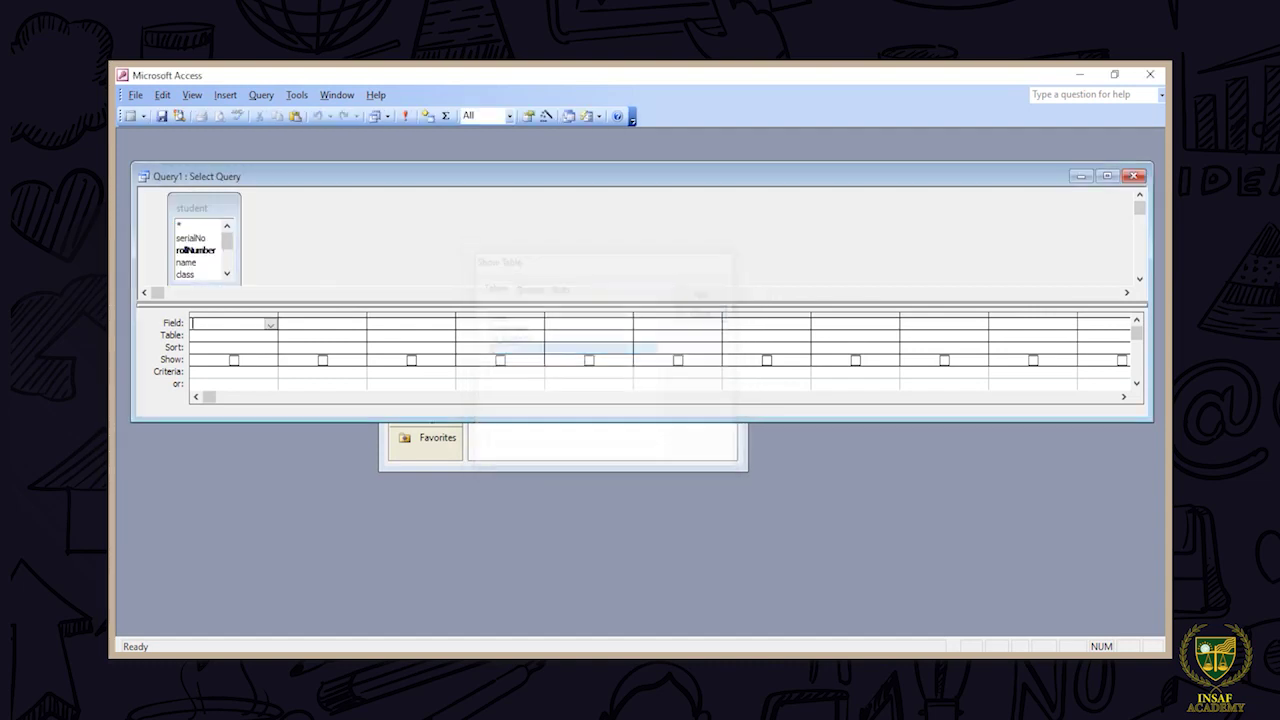
left_click_drag(202, 208, 321, 209)
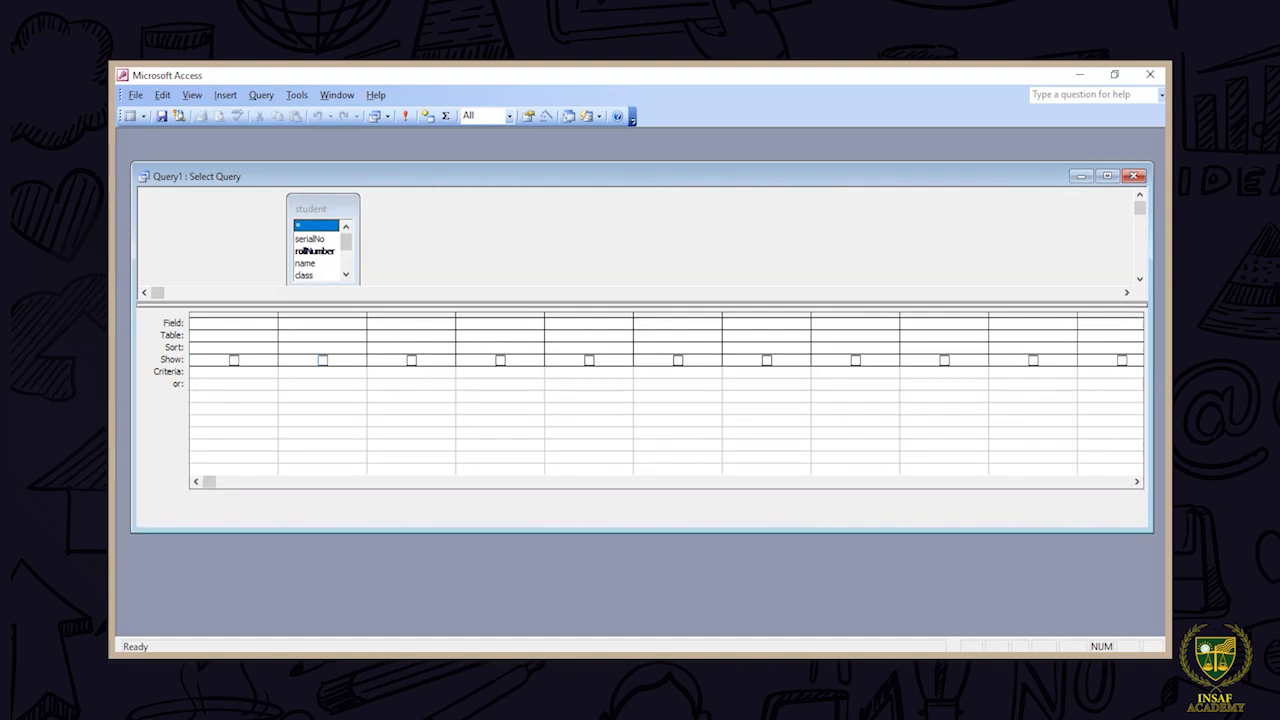
left_click_drag(416, 305, 416, 364)
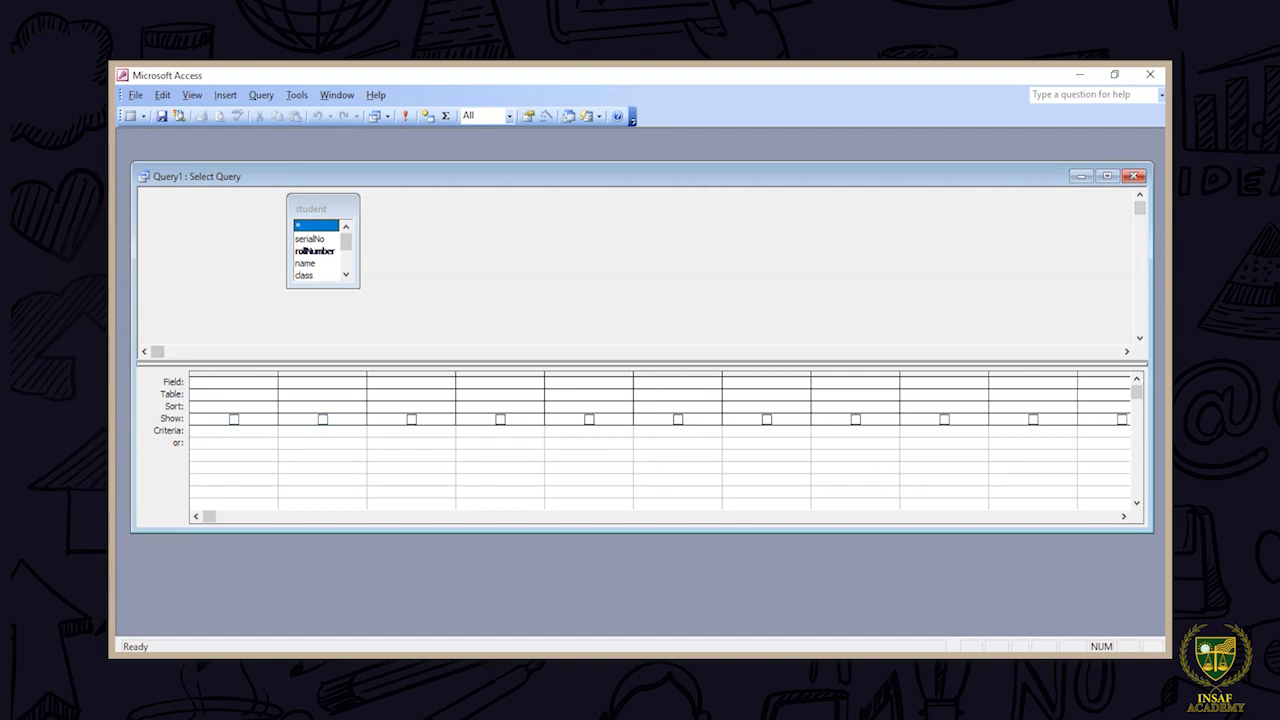
Add the rollNumber field of the student table to the first column of the query grid
left_click(234, 382)
left_click(270, 384)
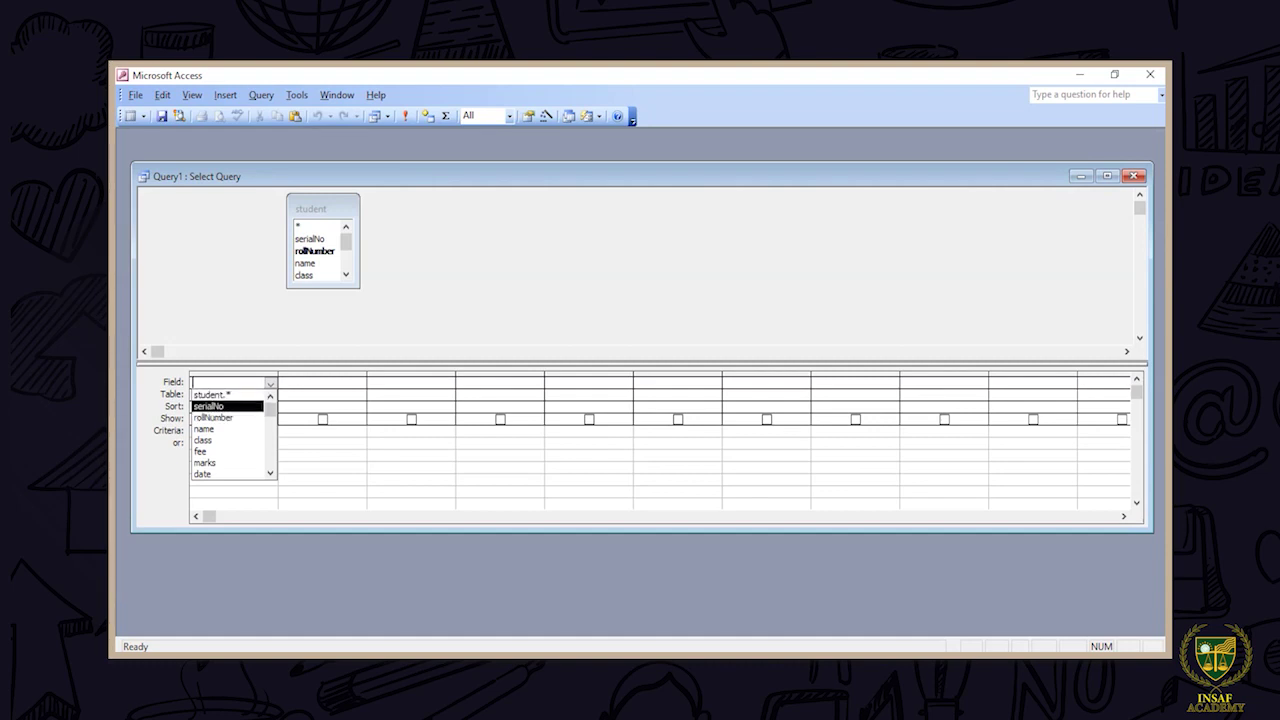
left_click(214, 418)
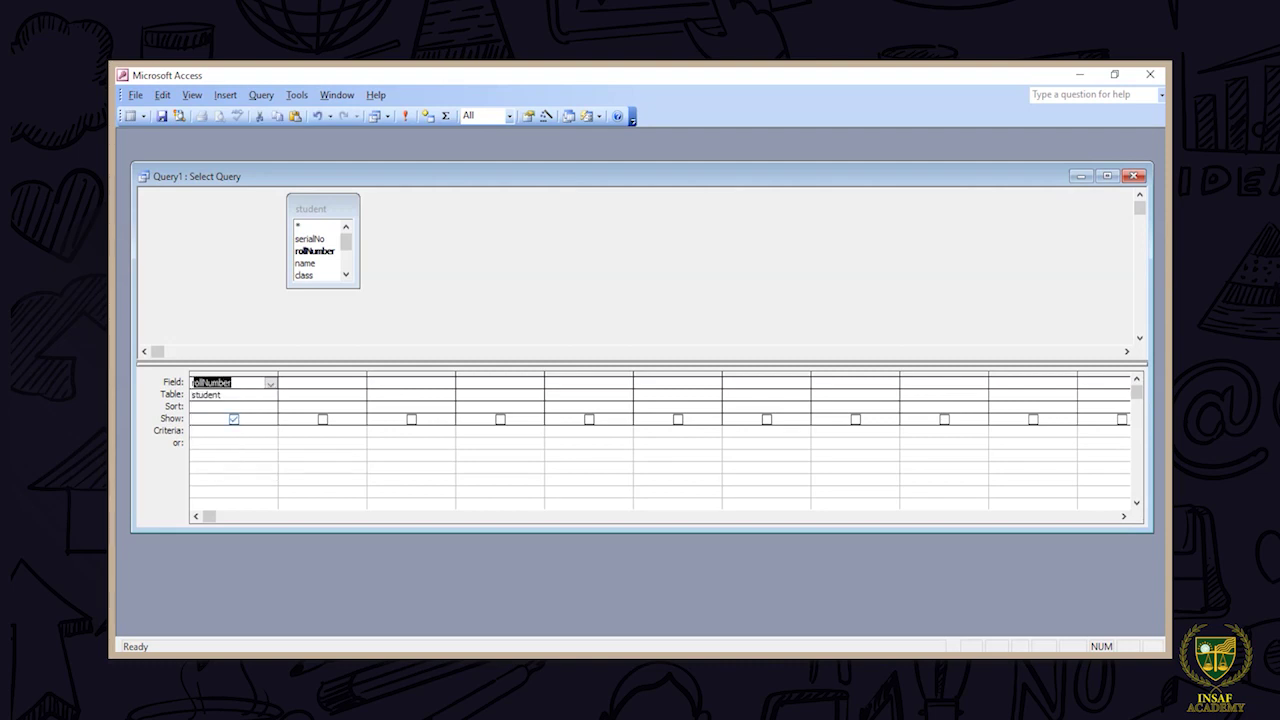
left_click(322, 383)
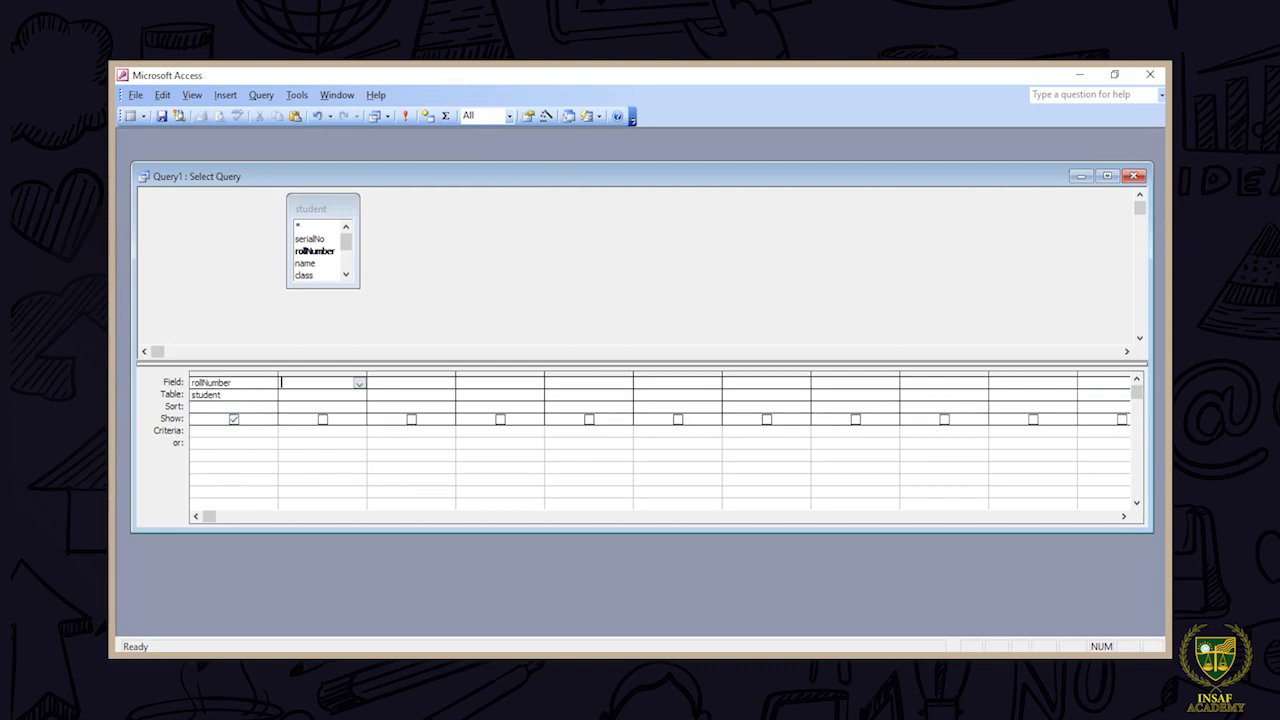
Check the source table of the rollNumber column and add the st_subjects table to the query
left_click(240, 383)
left_click(236, 395)
left_click(270, 396)
left_click(270, 396)
left_click(312, 210)
left_click(238, 395)
left_click(270, 395)
right_click(333, 239)
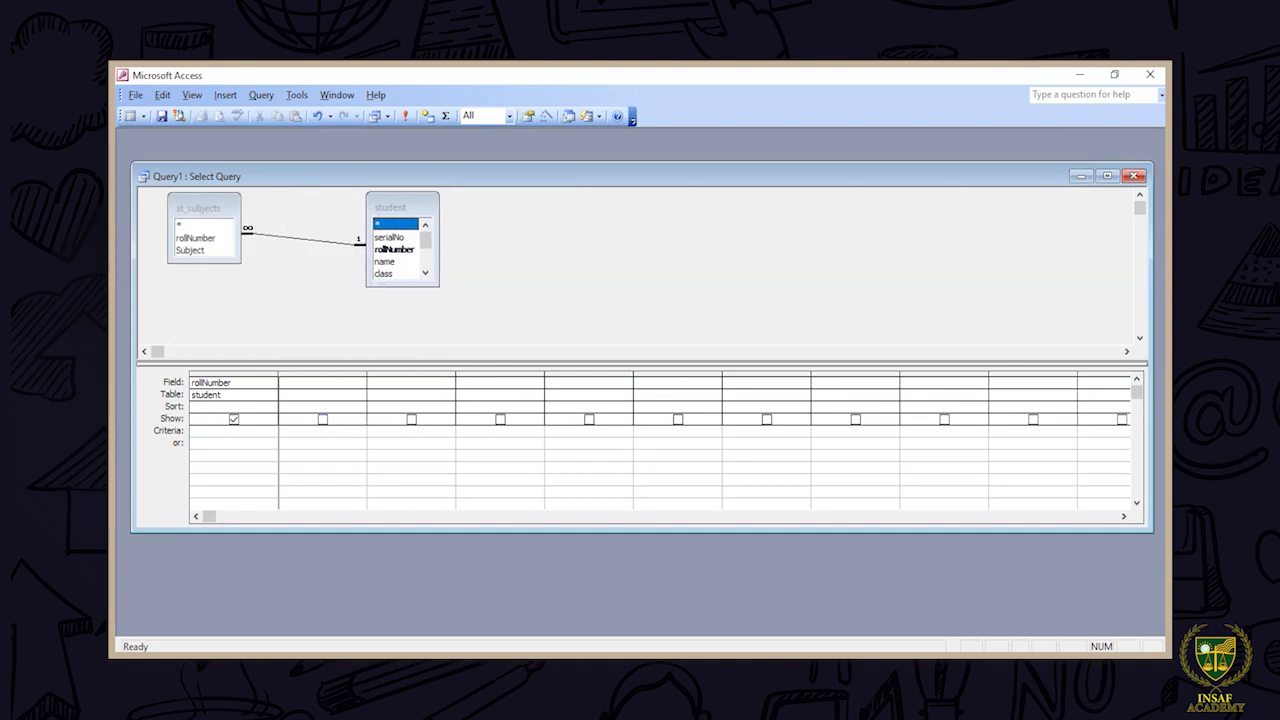
Choose student as the source table of the rollNumber column
left_click(245, 395)
left_click(271, 396)
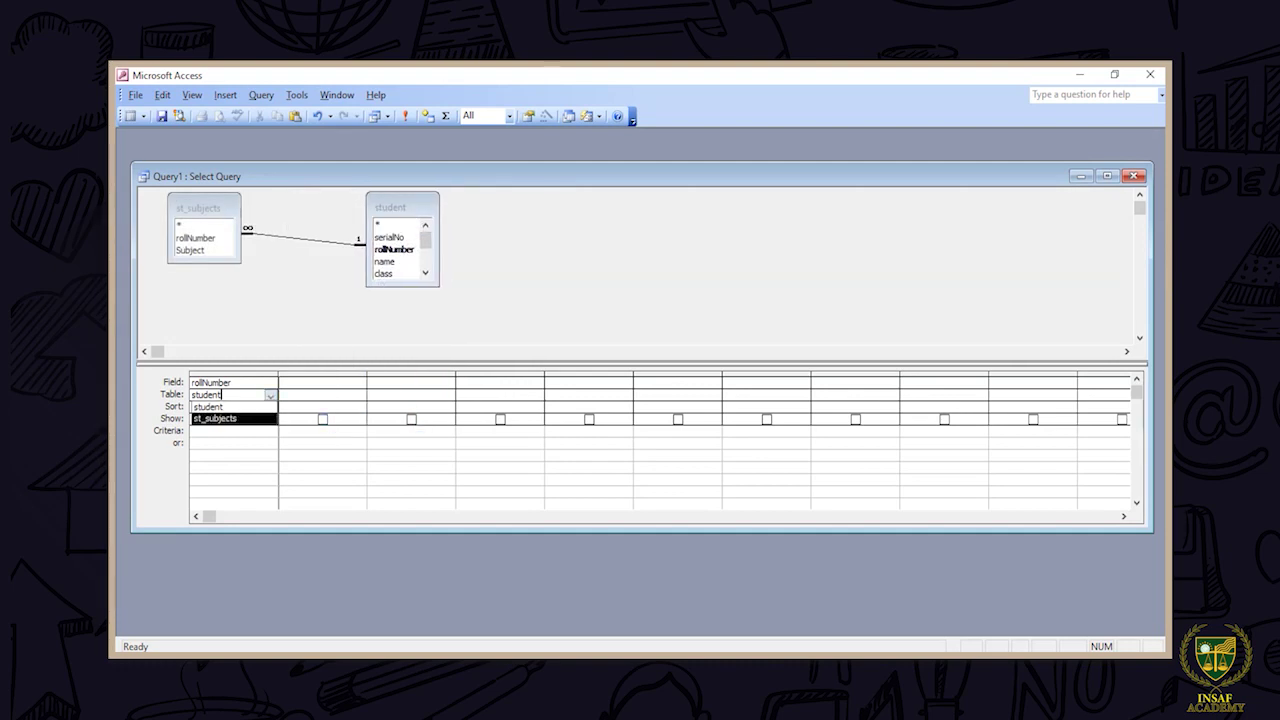
left_click(232, 407)
left_click(245, 395)
Add the name field of the student table to the second column of the query grid
left_click(318, 383)
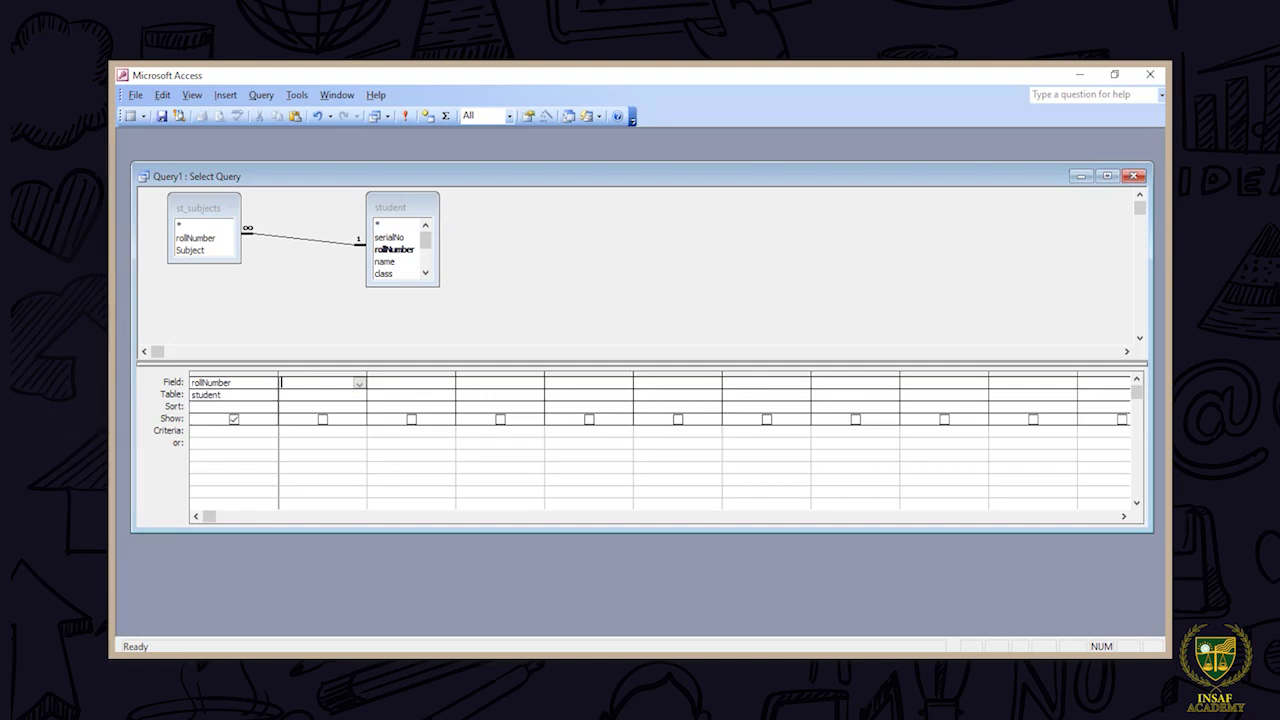
left_click(359, 383)
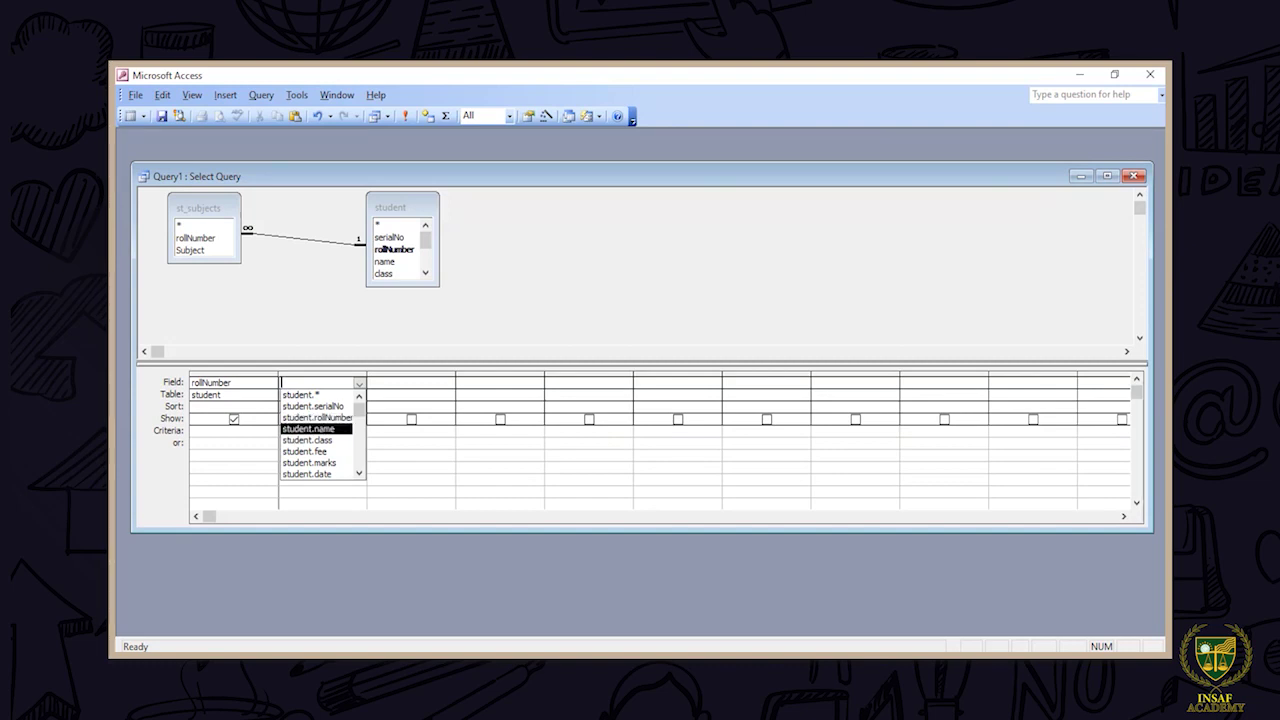
left_click(320, 429)
Add the fee field of the student table to the third column of the query grid
left_click(370, 383)
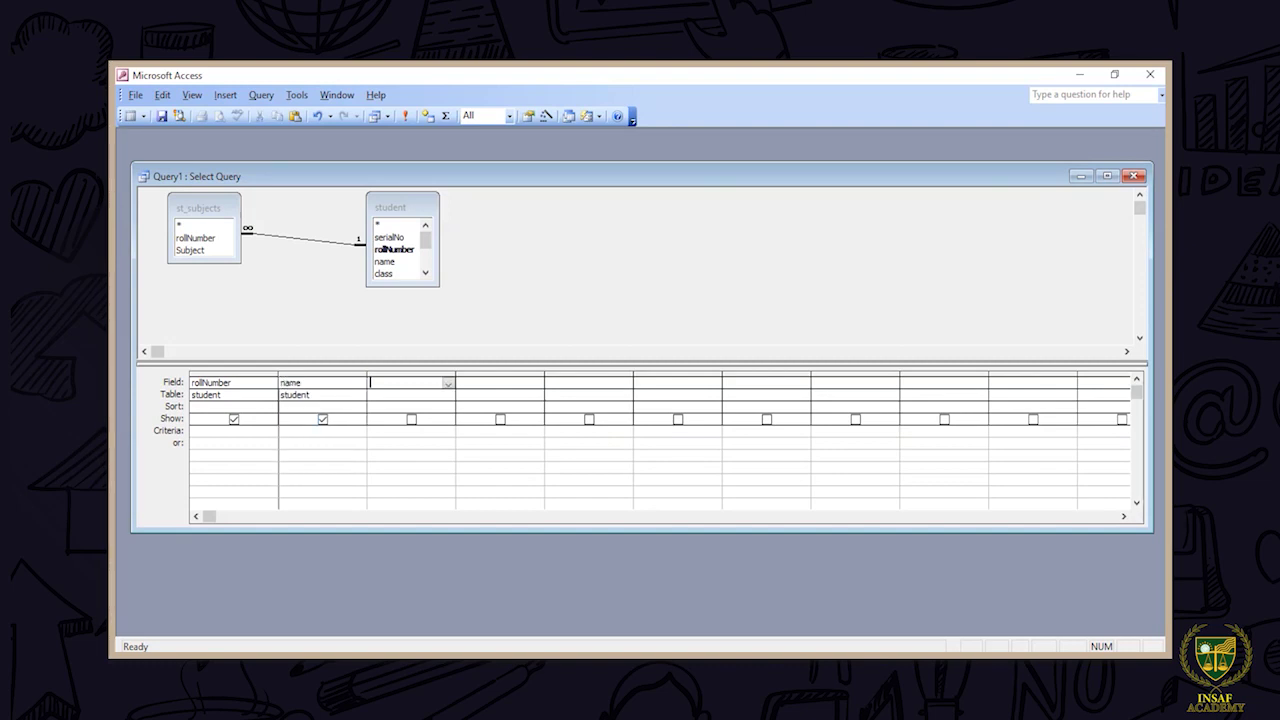
left_click(447, 383)
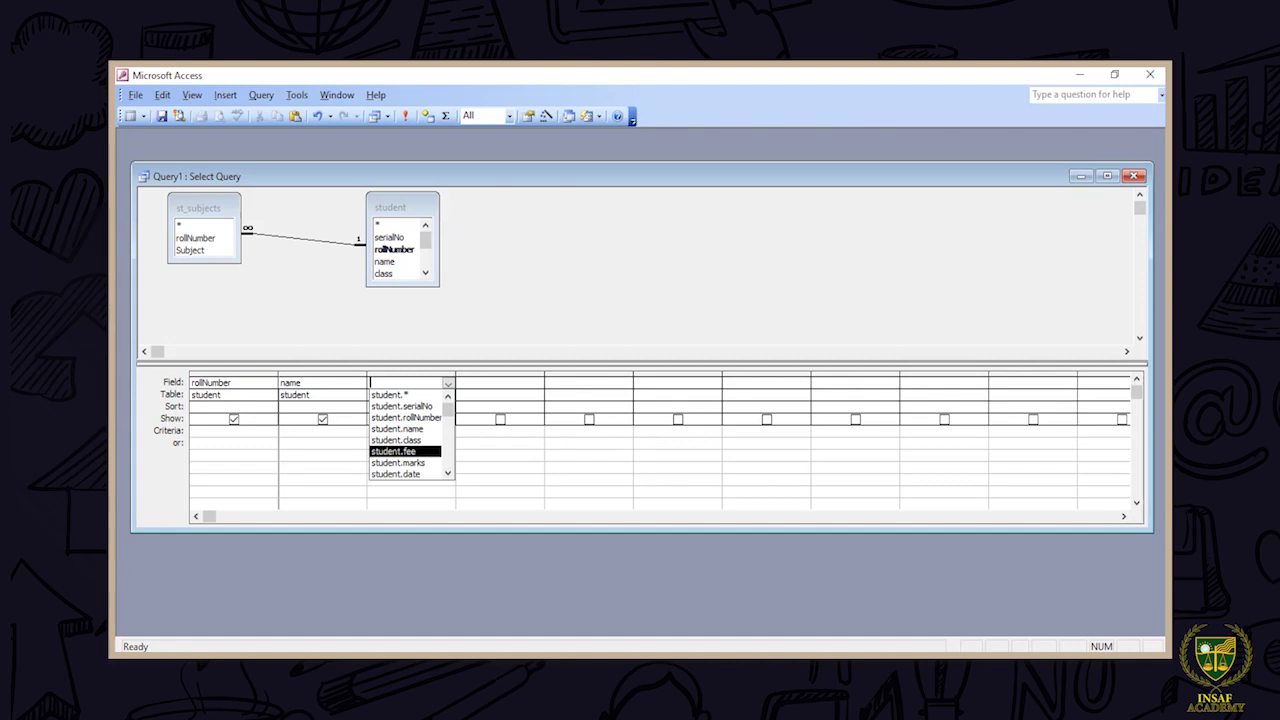
left_click(393, 451)
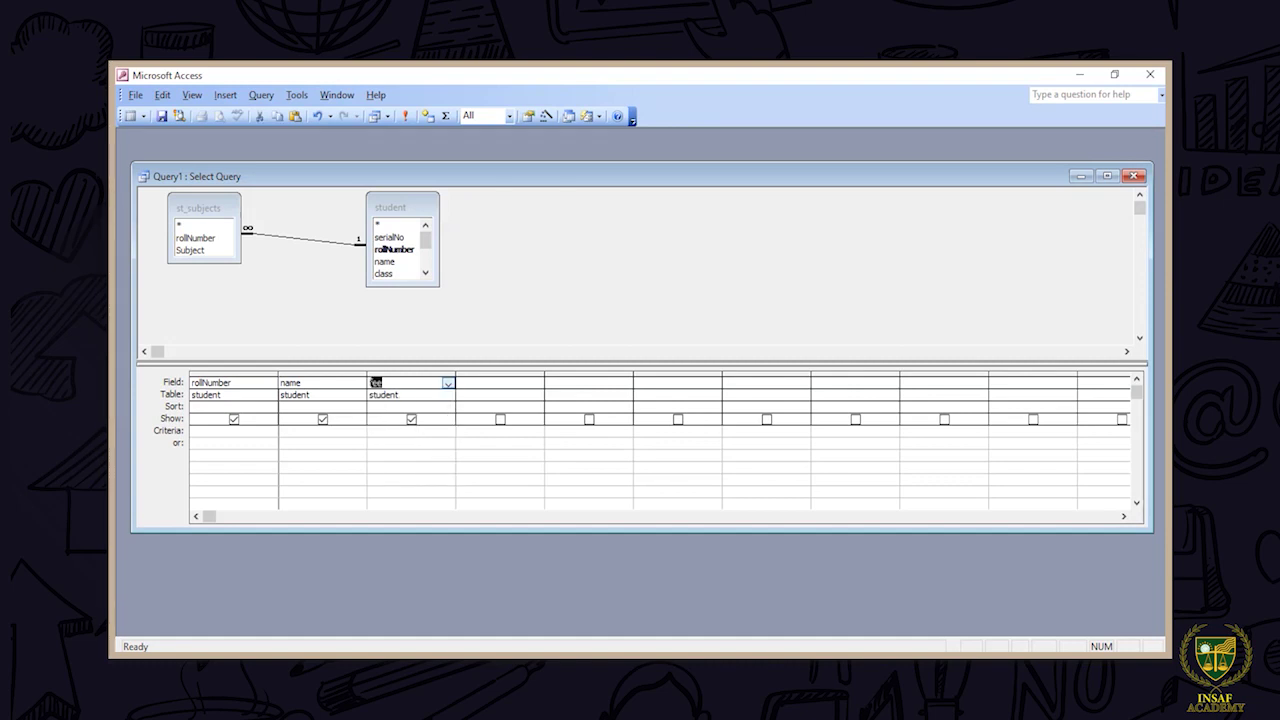
Replace the third column's field with marks from the student table
left_click(447, 383)
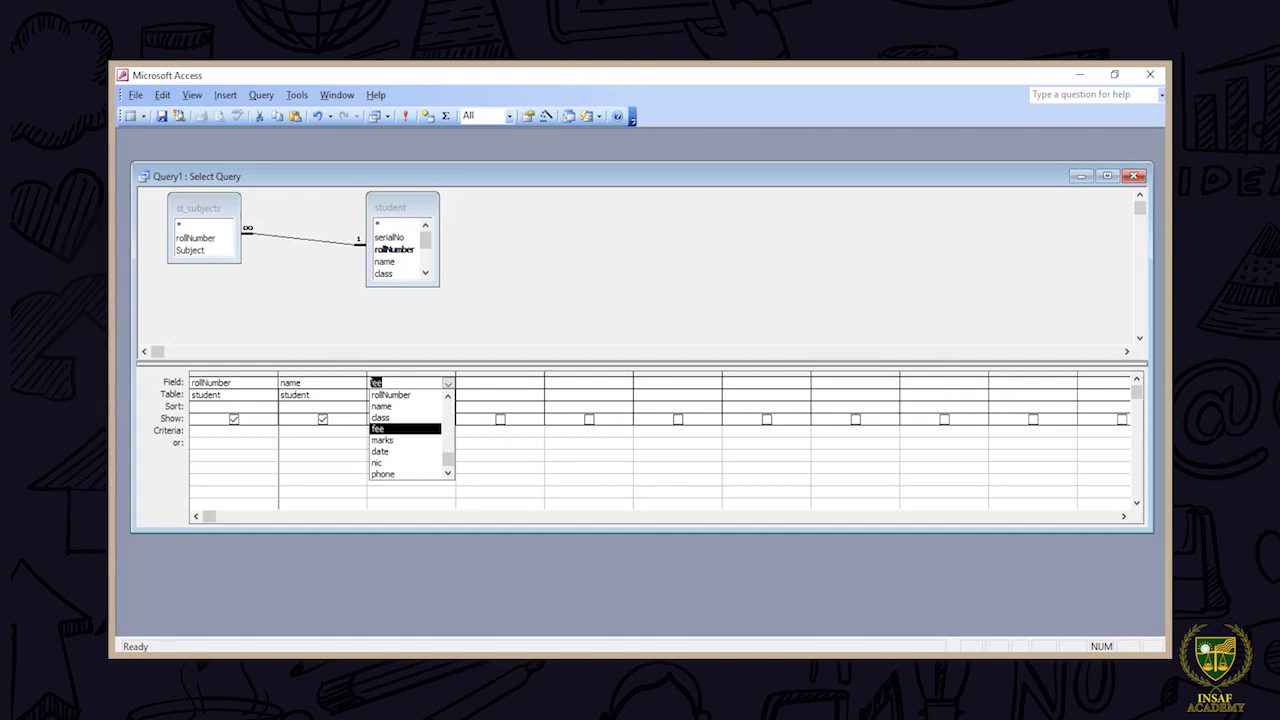
key("Down")
key("Down")
key("Up")
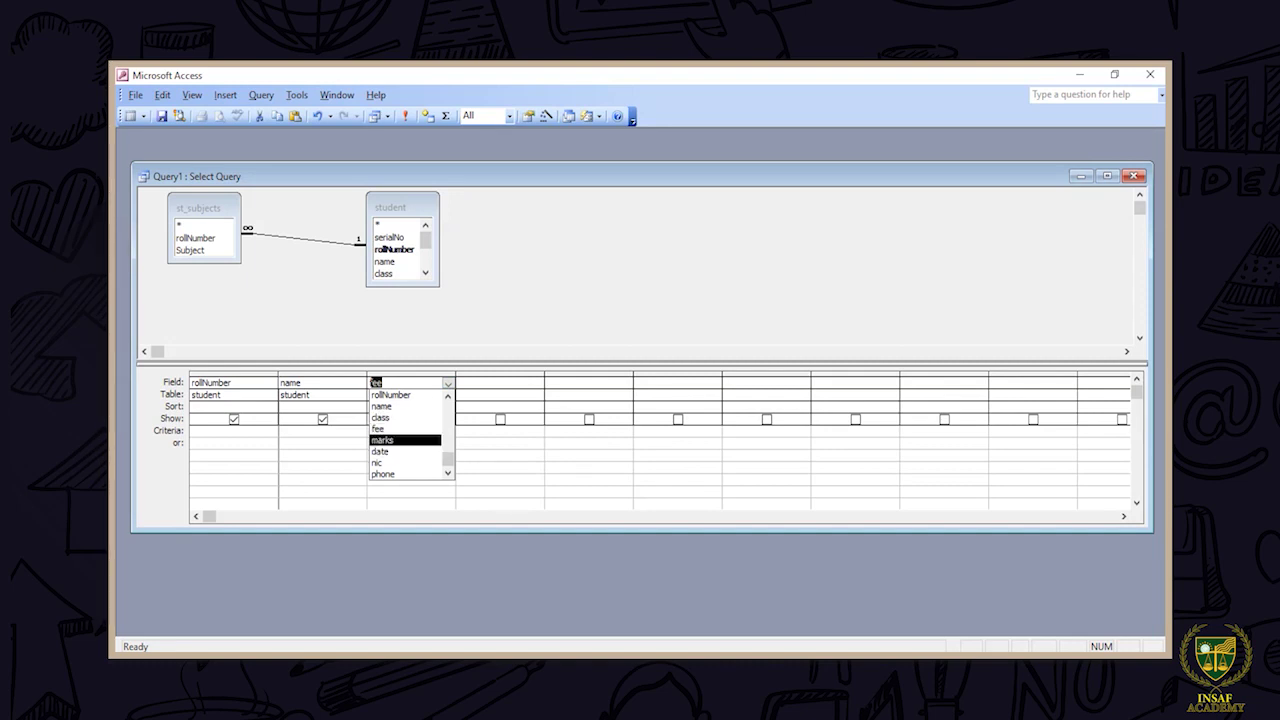
left_click(383, 440)
Review the field and source table entries of the rollNumber, name and marks columns
left_click(412, 383)
left_click(414, 395)
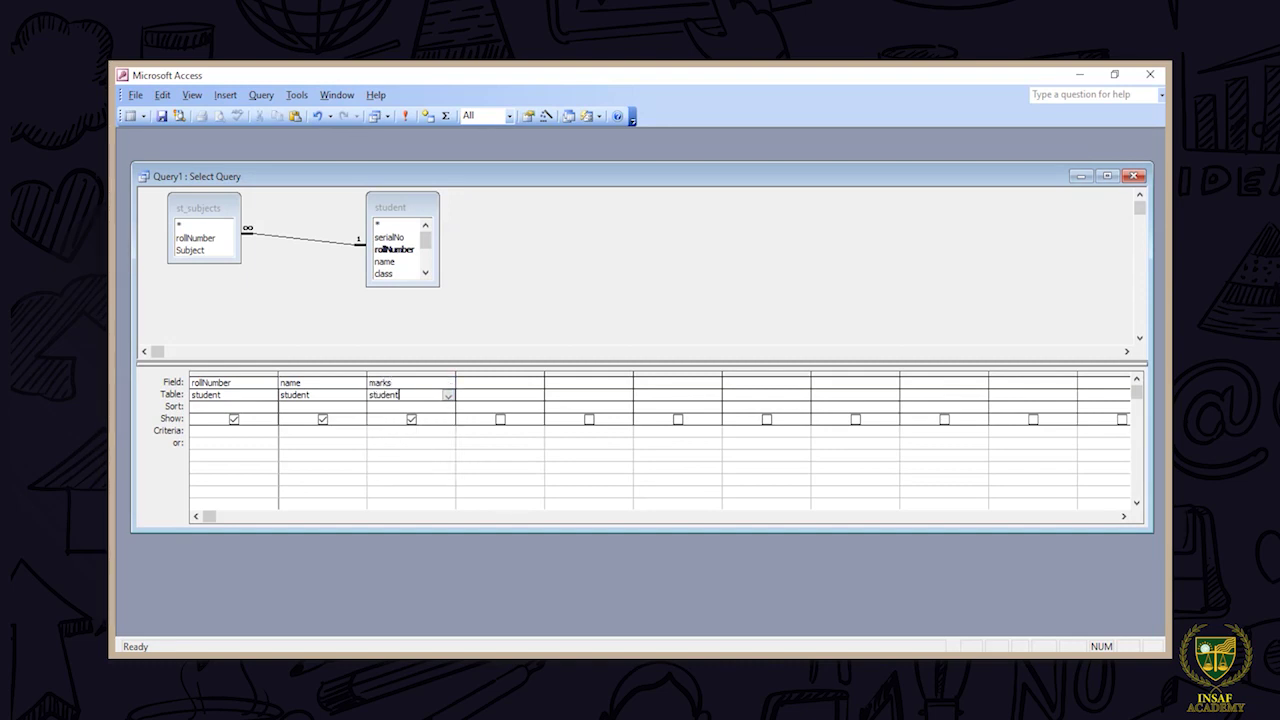
left_click(238, 395)
left_click(242, 383)
left_click(325, 395)
left_click(325, 383)
left_click(412, 395)
left_click(412, 383)
Close the query design and save the query under the name marks
left_click(1133, 176)
key("Return")
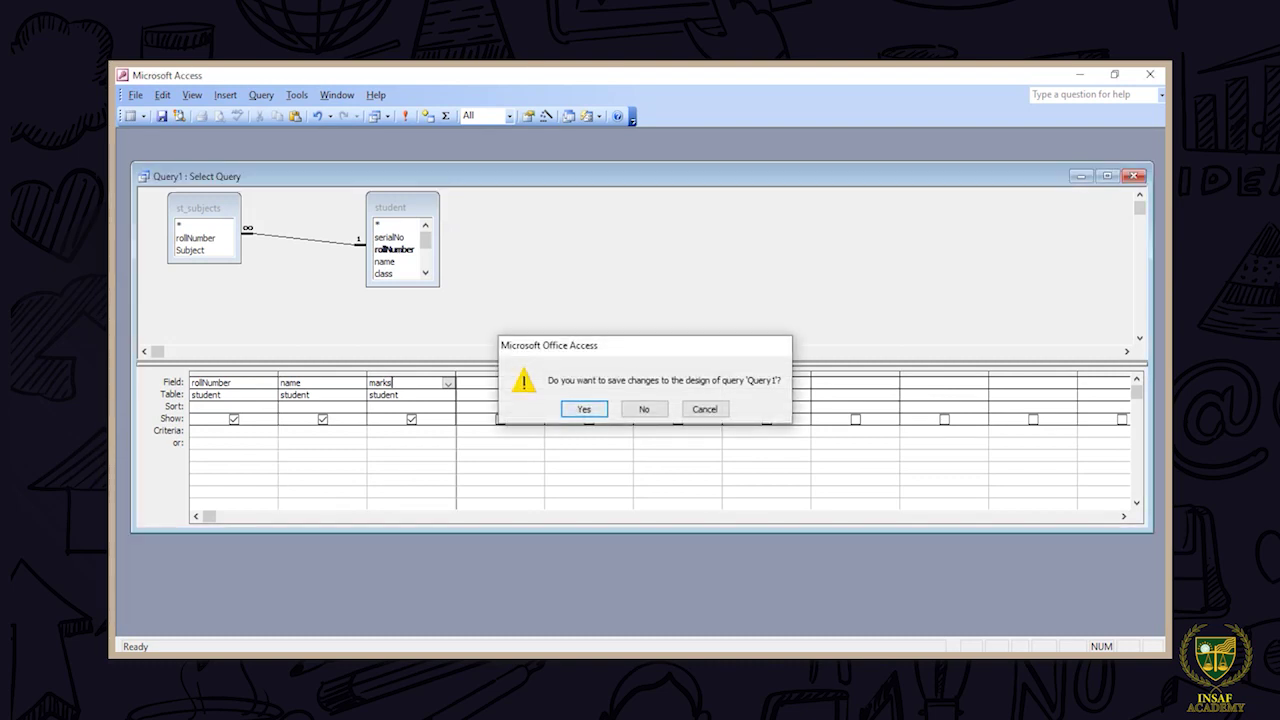
type("marks")
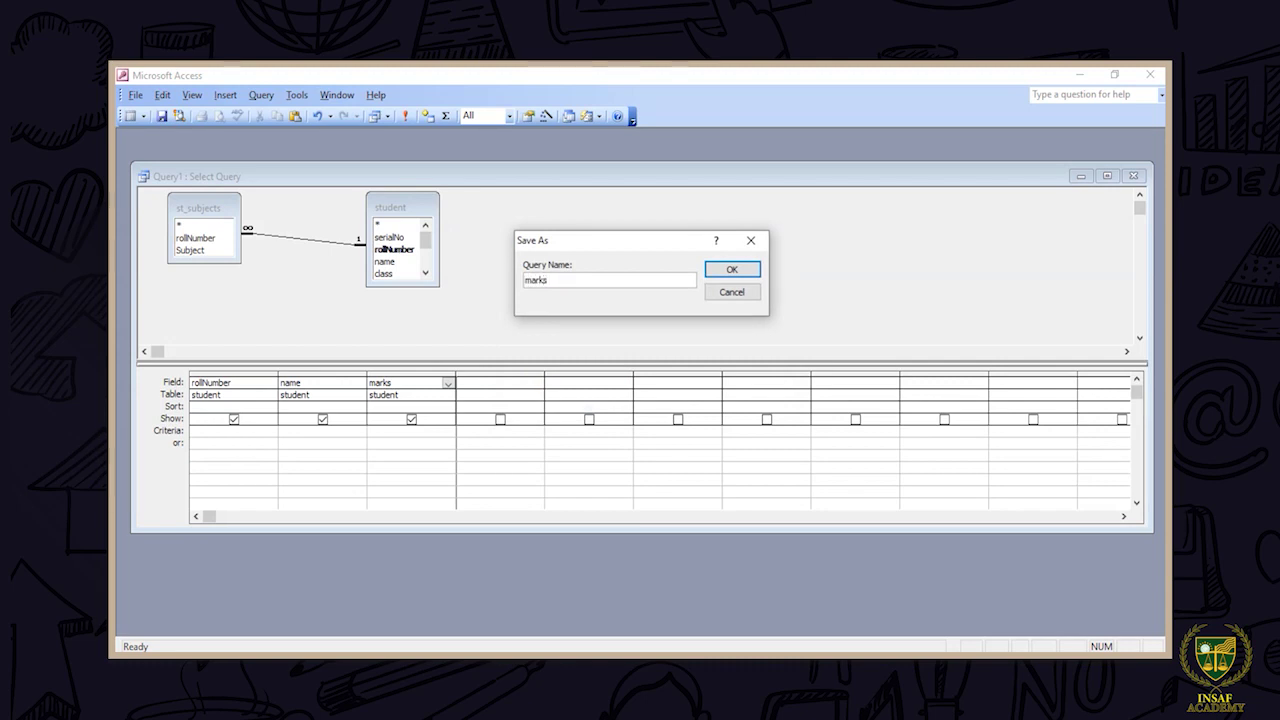
key("Return")
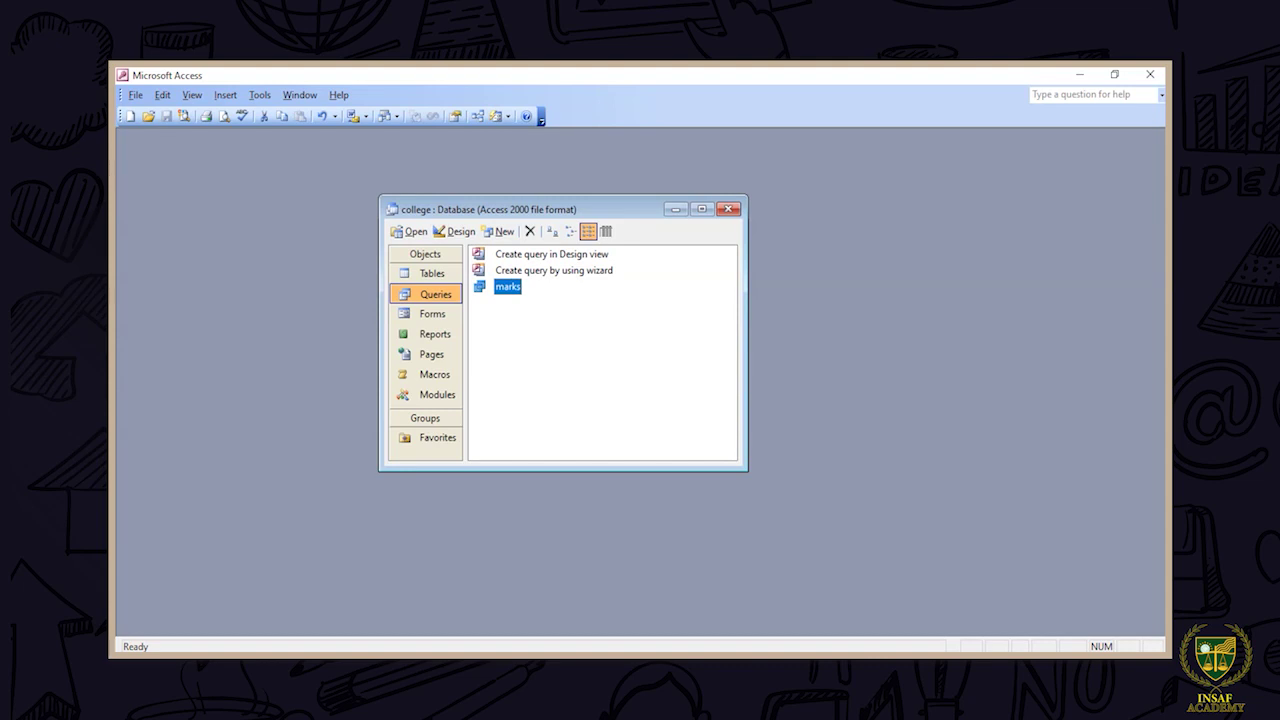
Run the marks query, look over its roll numbers, names and marks, and close the datasheet
key("Return")
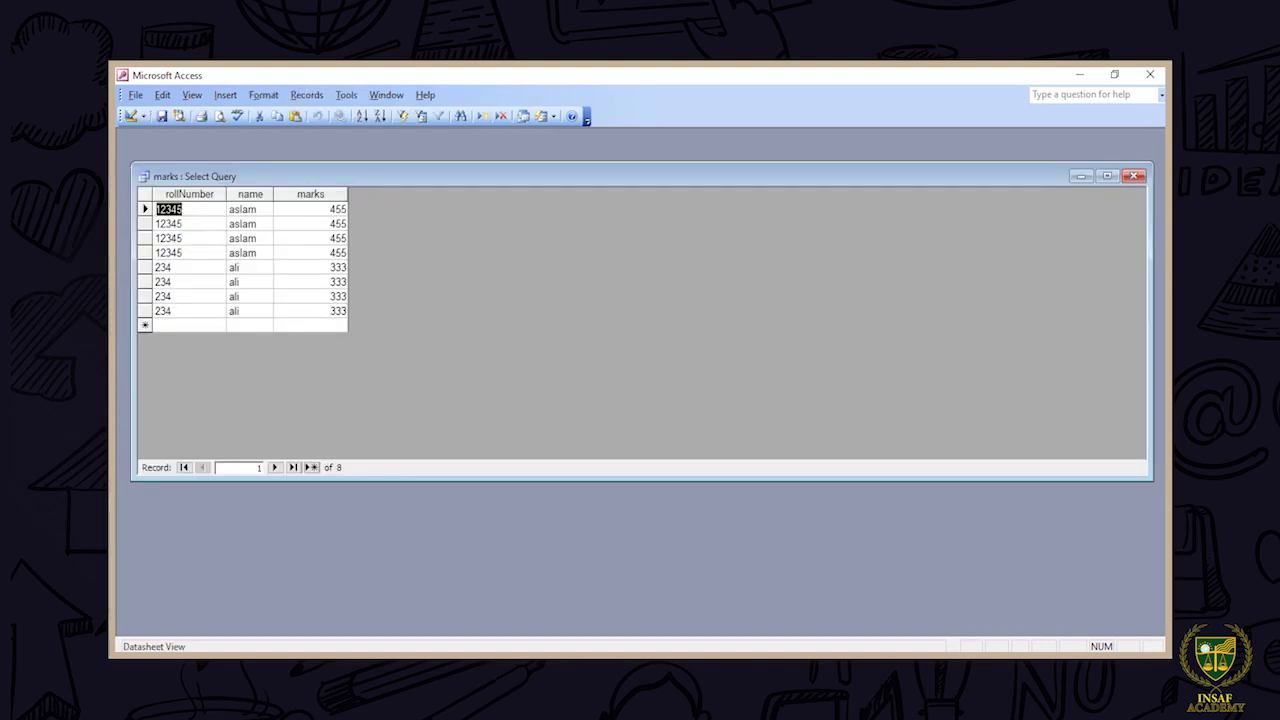
left_click(184, 209)
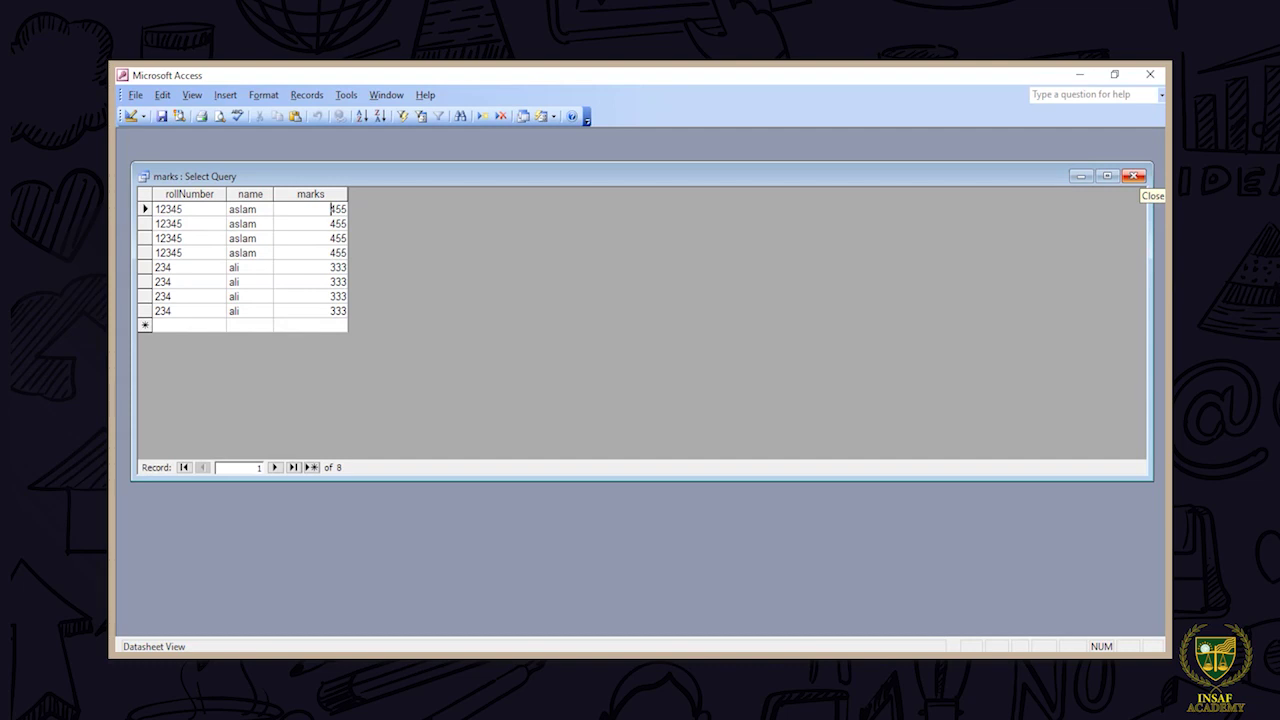
left_click(1134, 176)
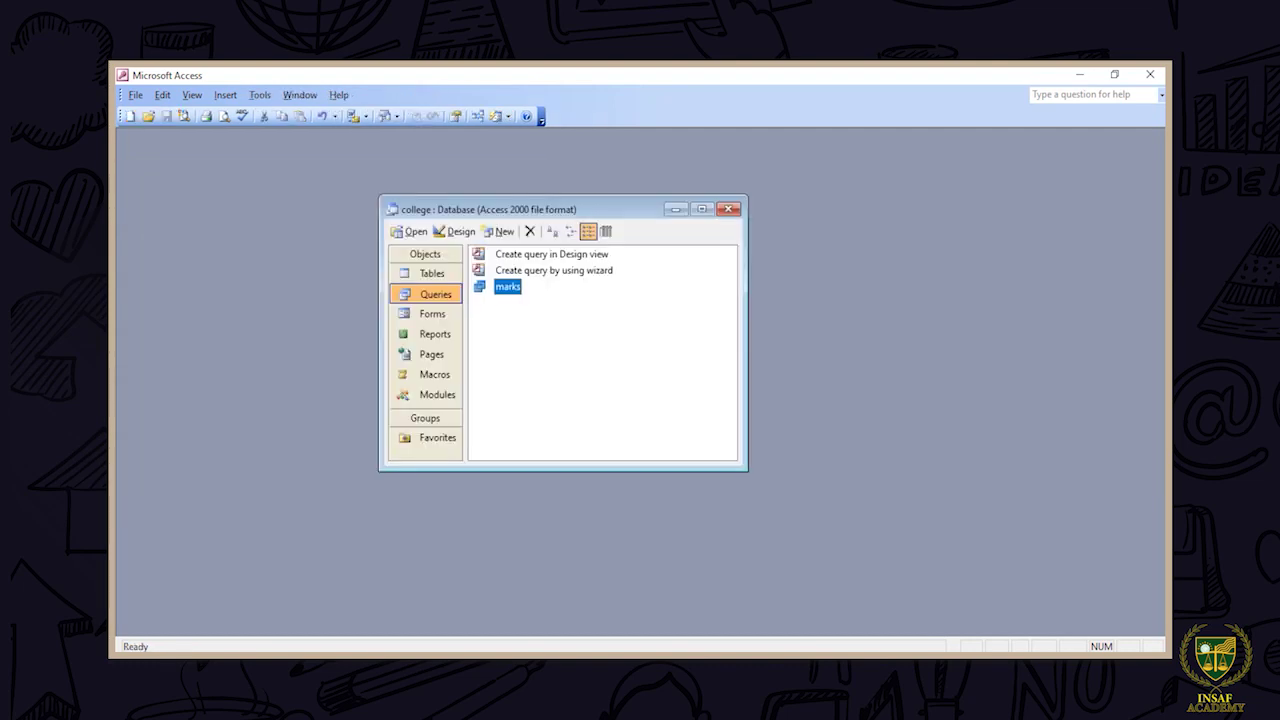
Edit the marks query's design to add the criterion <400 to the marks column, saving the change on closing
right_click(507, 287)
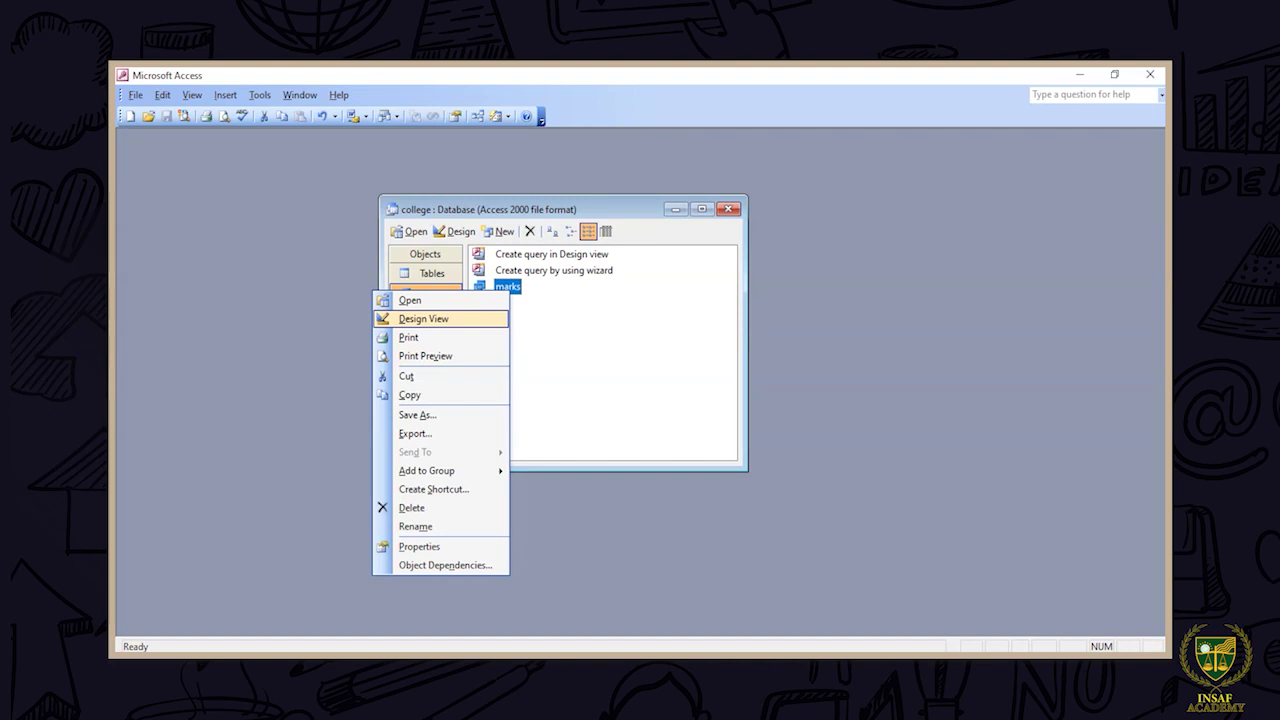
key("Return")
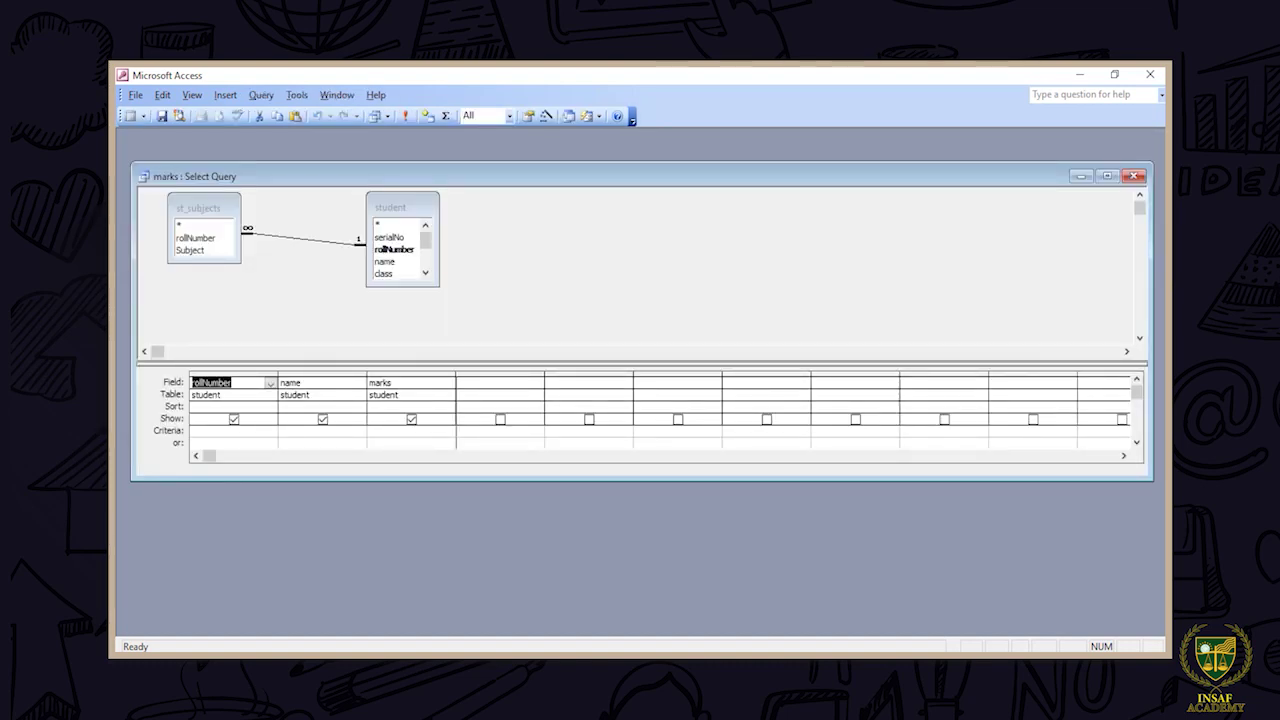
left_click(232, 431)
left_click(400, 431)
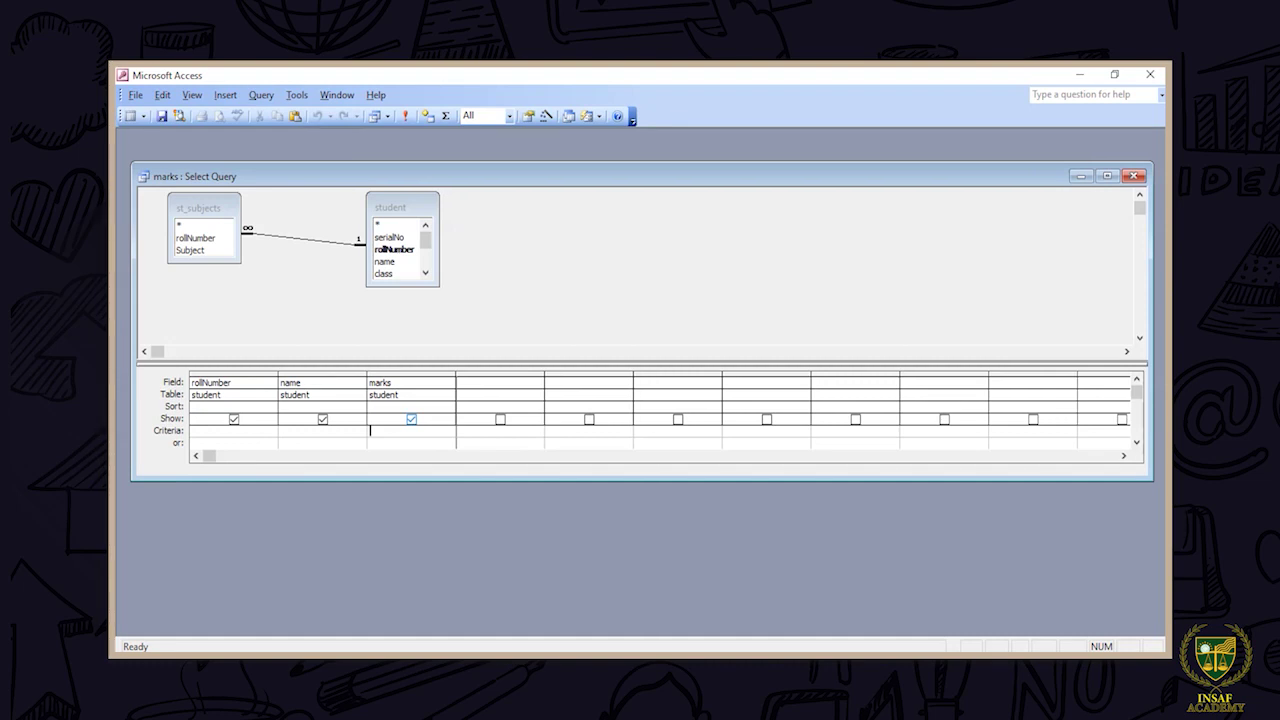
type("<400")
left_click(394, 383)
left_click(392, 431)
left_click(1134, 176)
left_click(583, 409)
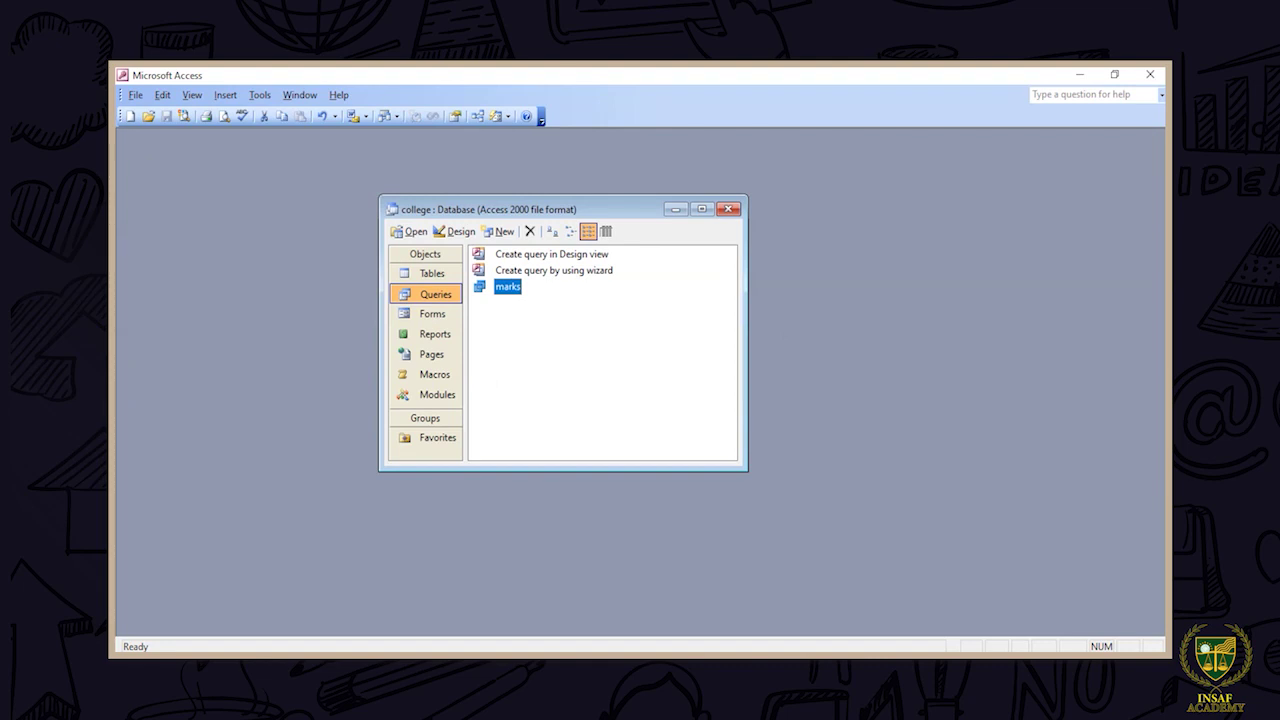
Run the marks query, examine the marks of the filtered records, and close the datasheet
double_click(508, 287)
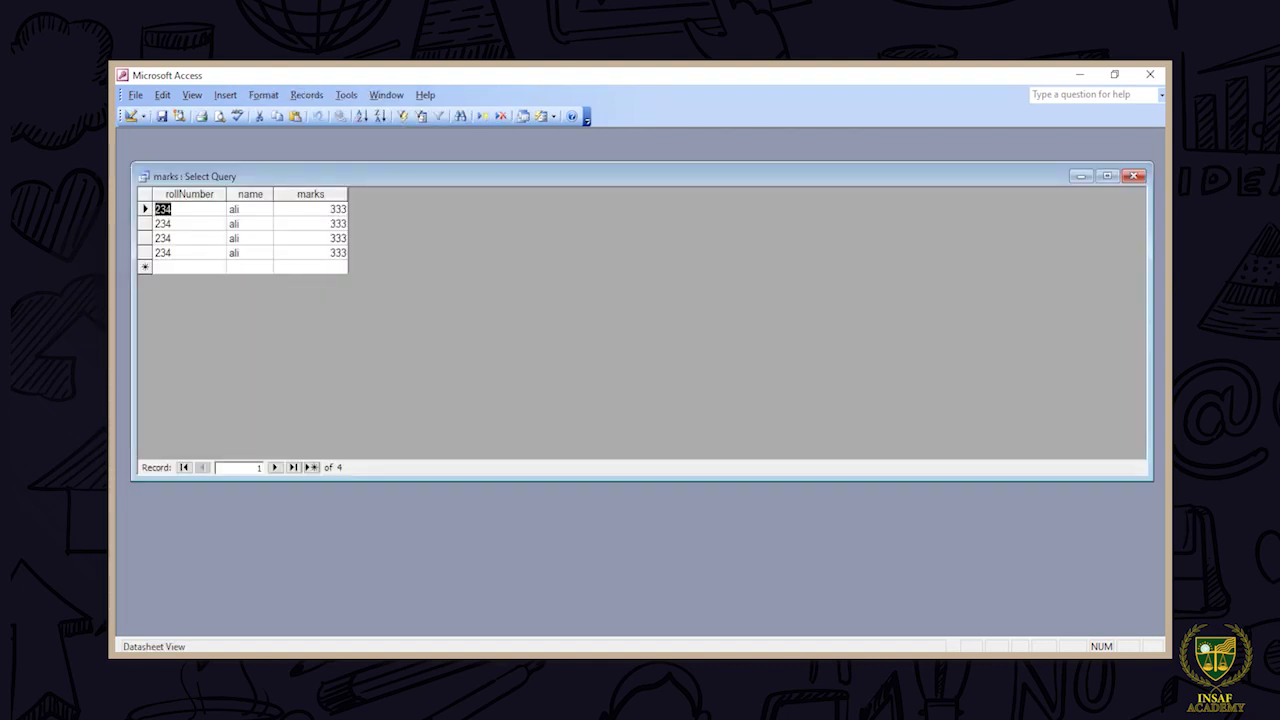
key("Tab")
key("Down")
key("Down")
left_click(330, 238)
left_click(330, 209)
left_click(330, 253)
left_click(1133, 176)
Change the criterion of the marks column to <450 in the marks query's design, saving the change on closing
left_click(431, 274)
left_click(434, 294)
right_click(506, 288)
left_click(420, 318)
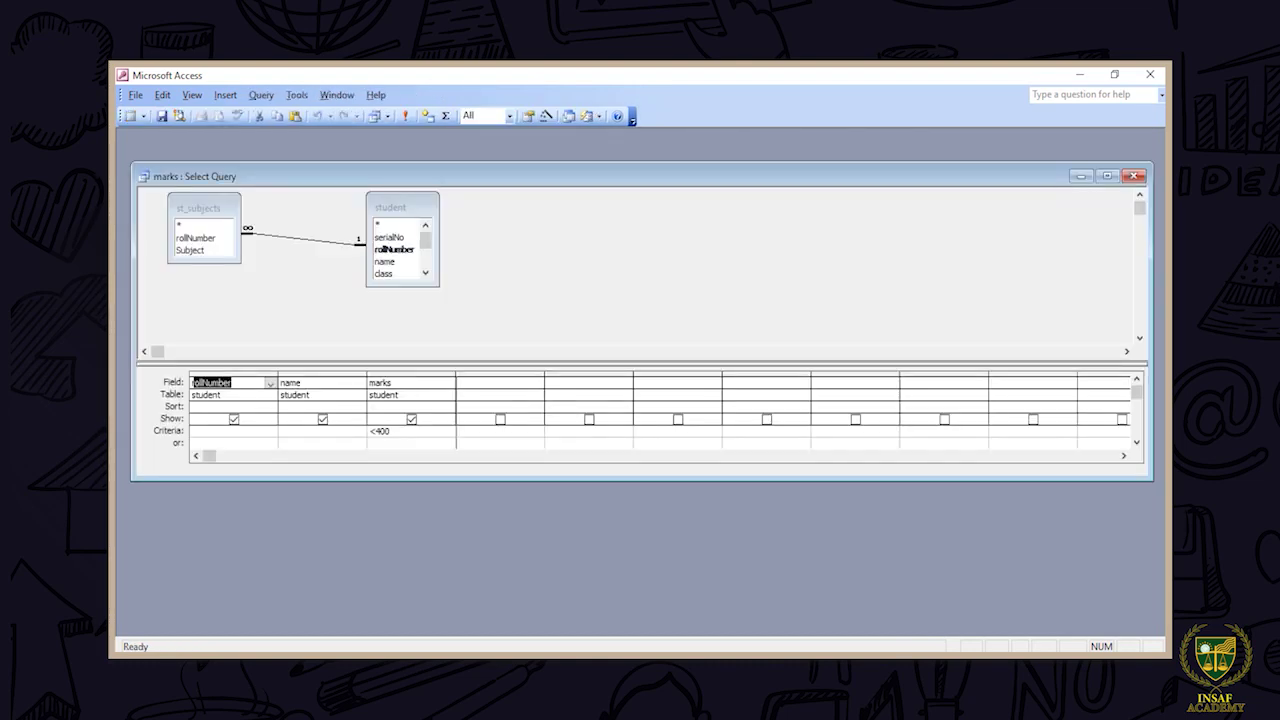
left_click(404, 395)
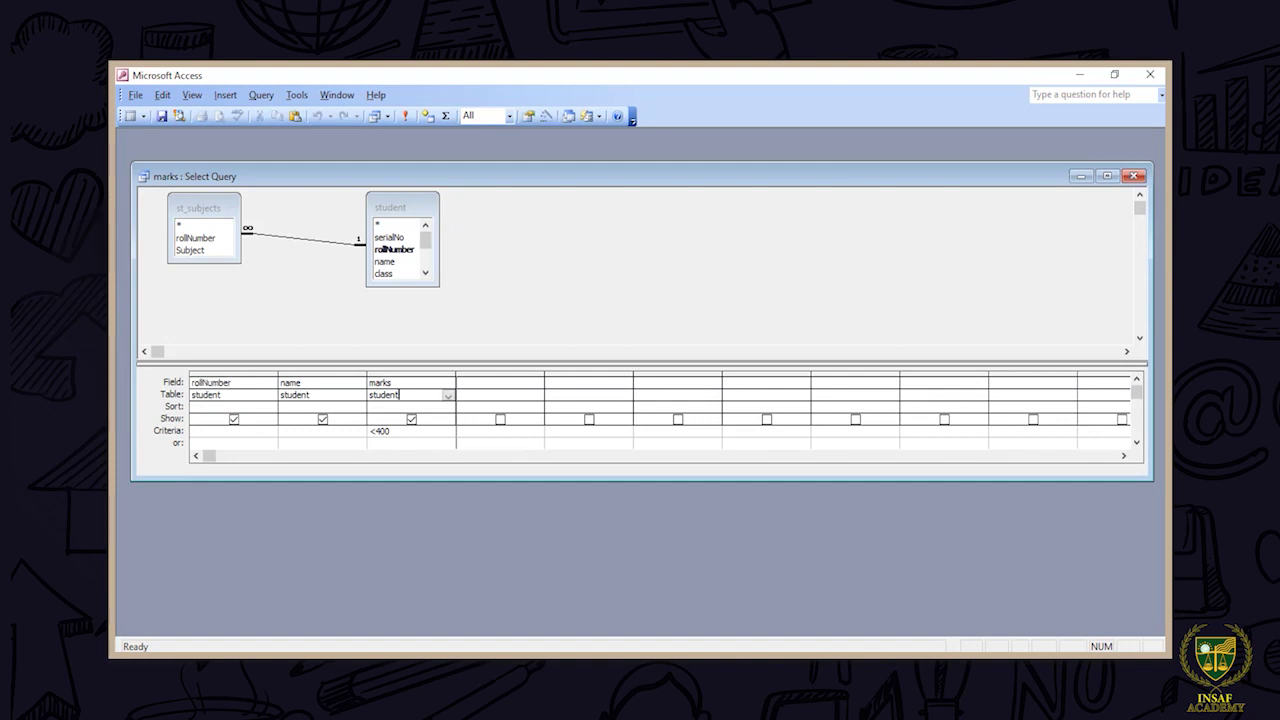
left_click(409, 431)
key("BackSpace")
key("BackSpace")
type("50")
left_click(1134, 176)
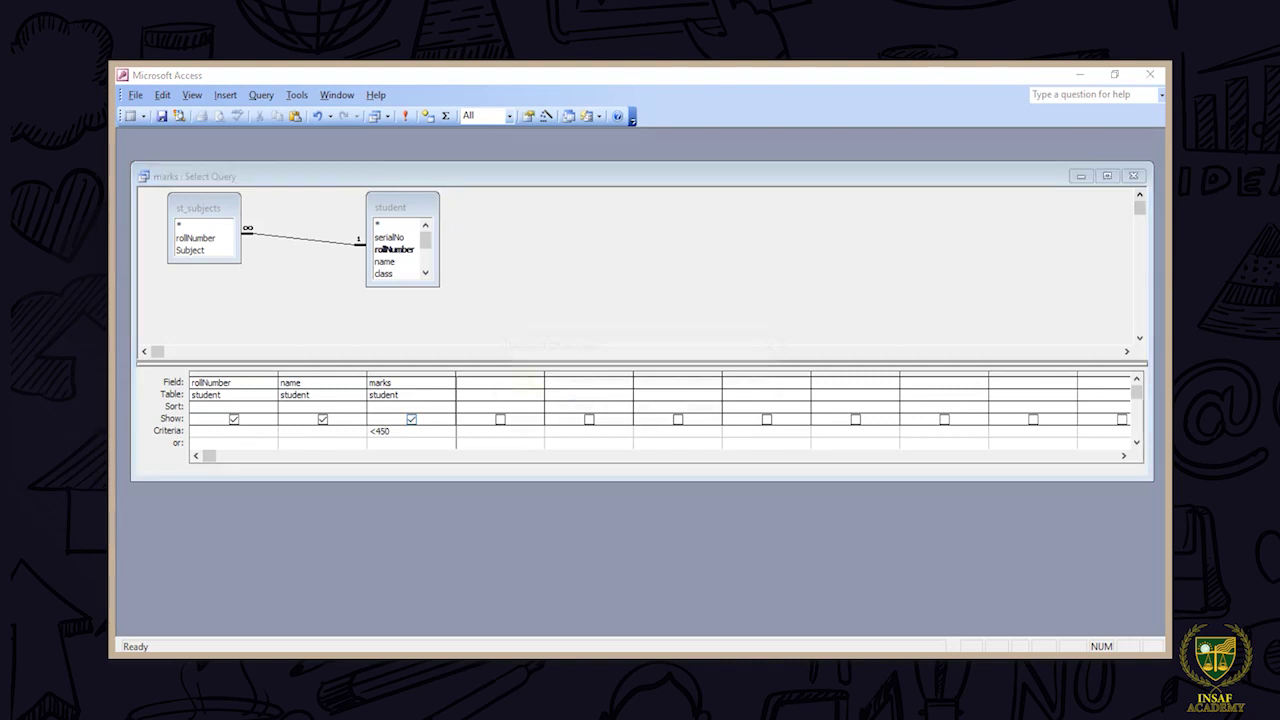
left_click(583, 409)
Run the marks query with the changed criterion and close its datasheet
double_click(508, 287)
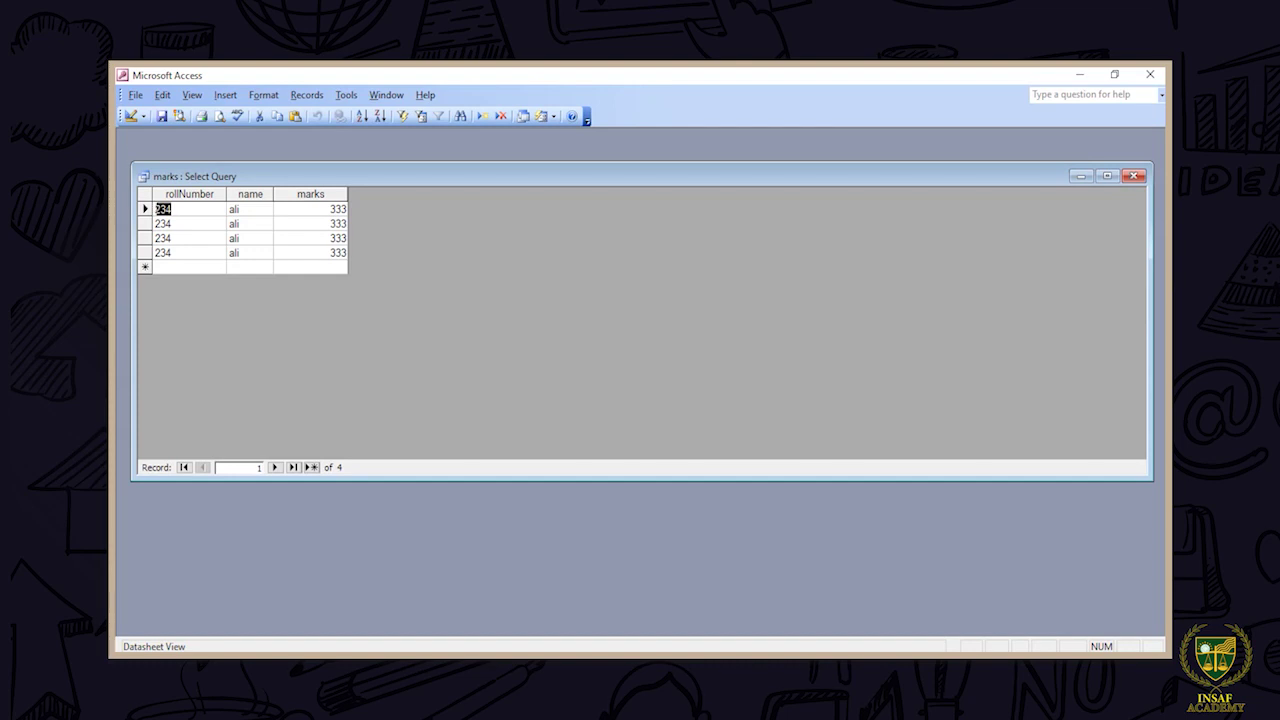
left_click(1134, 176)
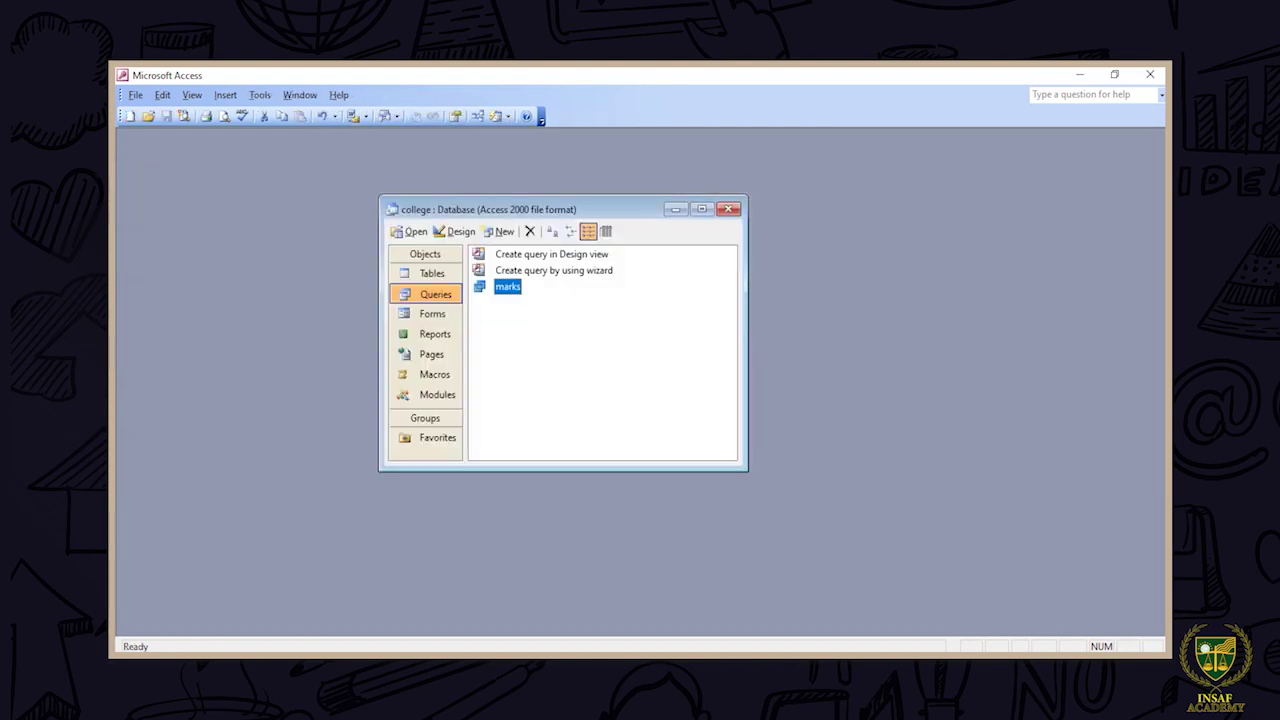
Reopen the marks query's design and clear the criterion of the marks column
right_click(502, 286)
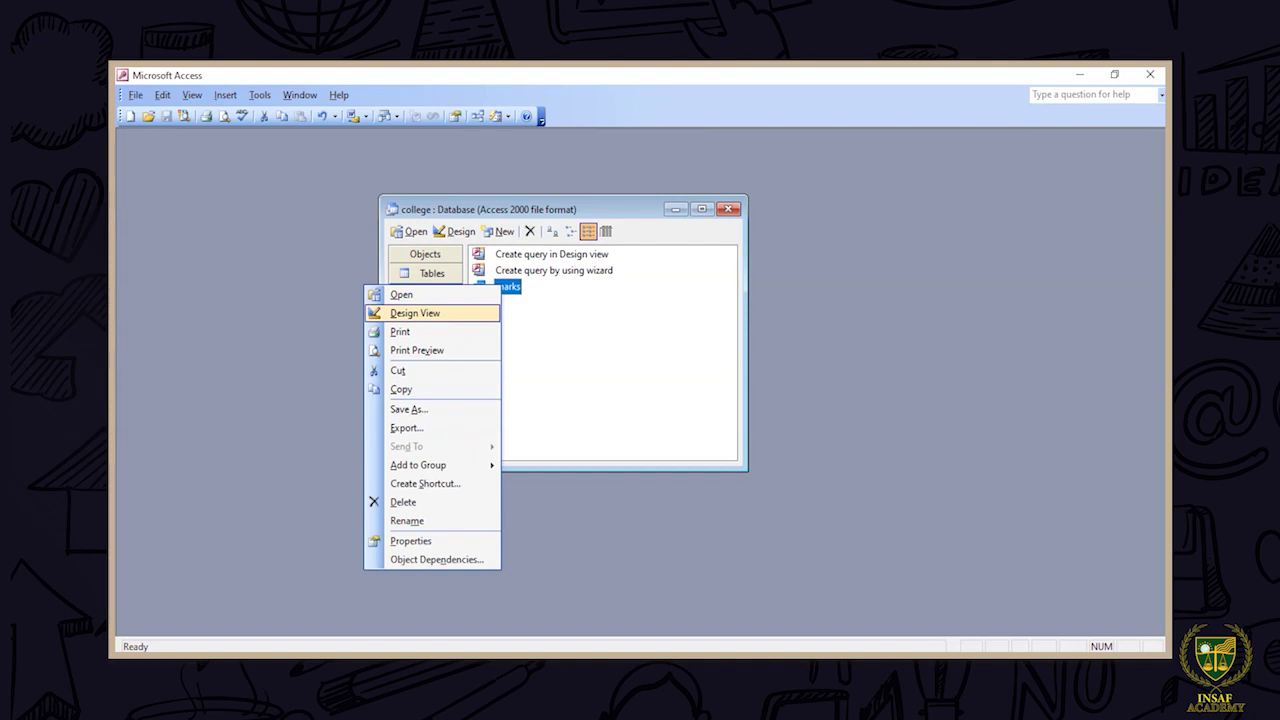
left_click(415, 313)
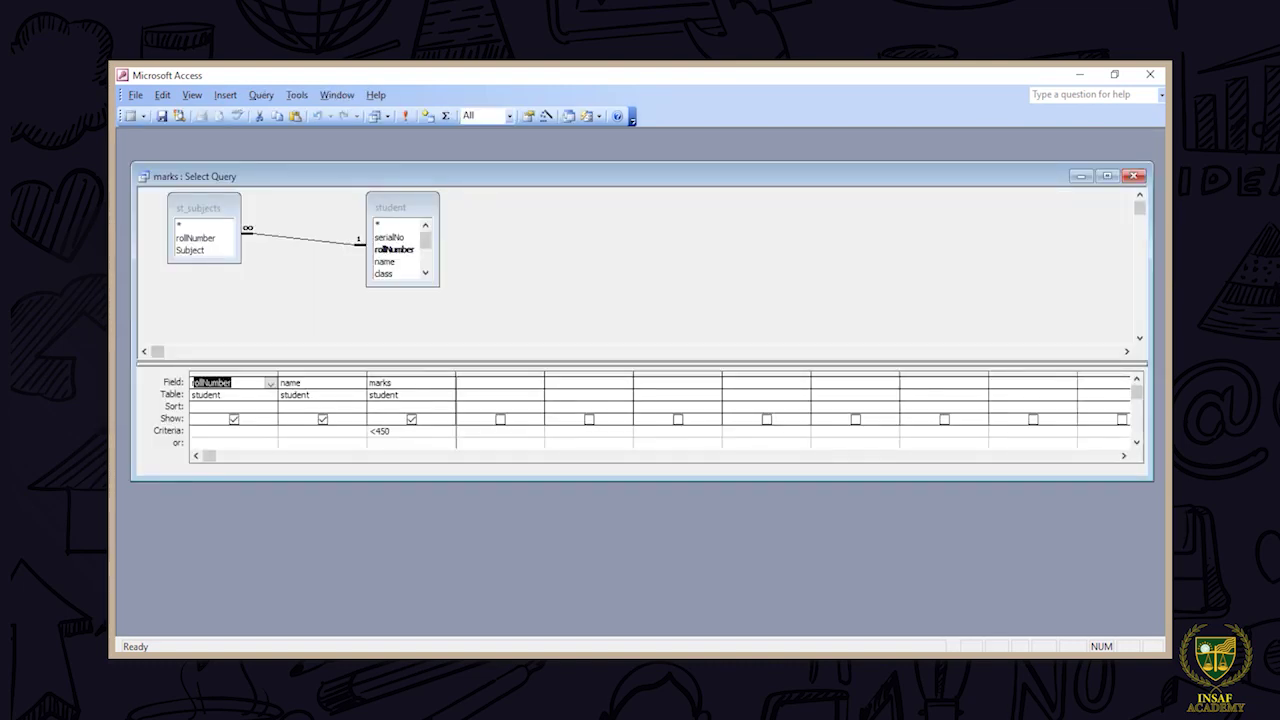
left_click(303, 383)
left_click(403, 431)
key("BackSpace")
key("BackSpace")
key("BackSpace")
key("BackSpace")
Set the name column's criterion to a*, saving the query on closing, and run it to check the filtered records
left_click(300, 431)
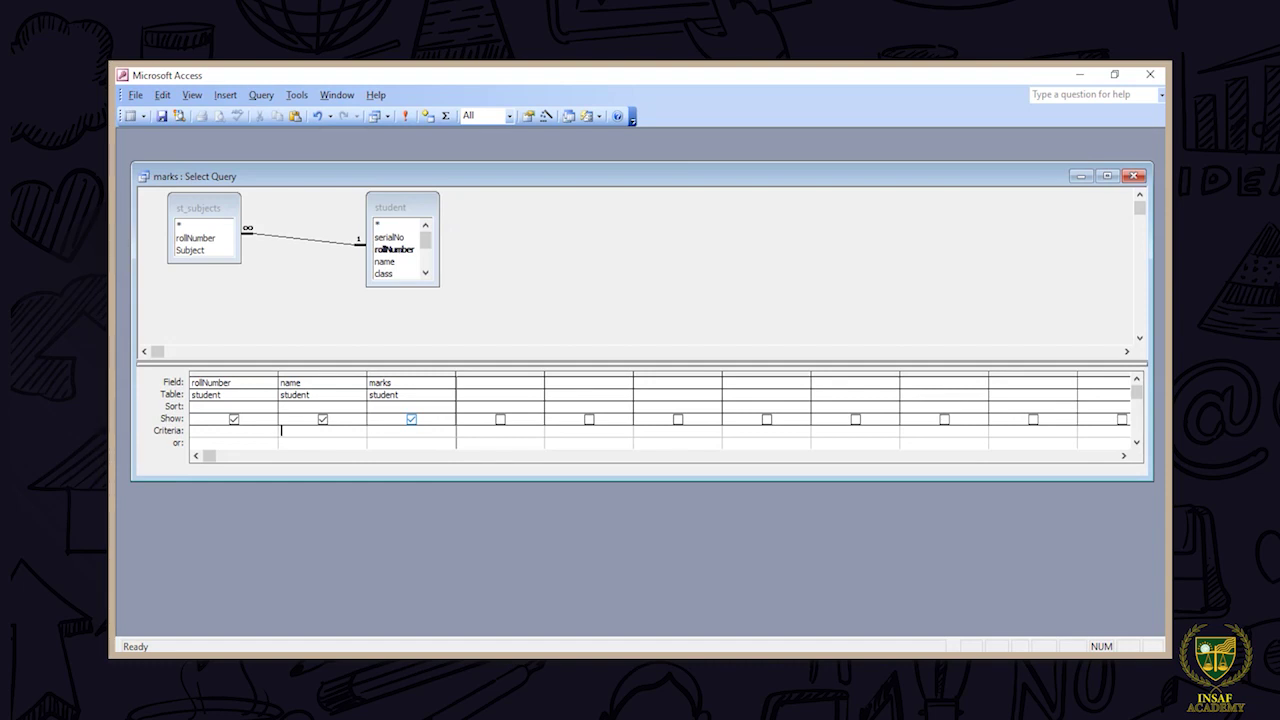
type("a*")
left_click(226, 431)
left_click(1133, 176)
key("Return")
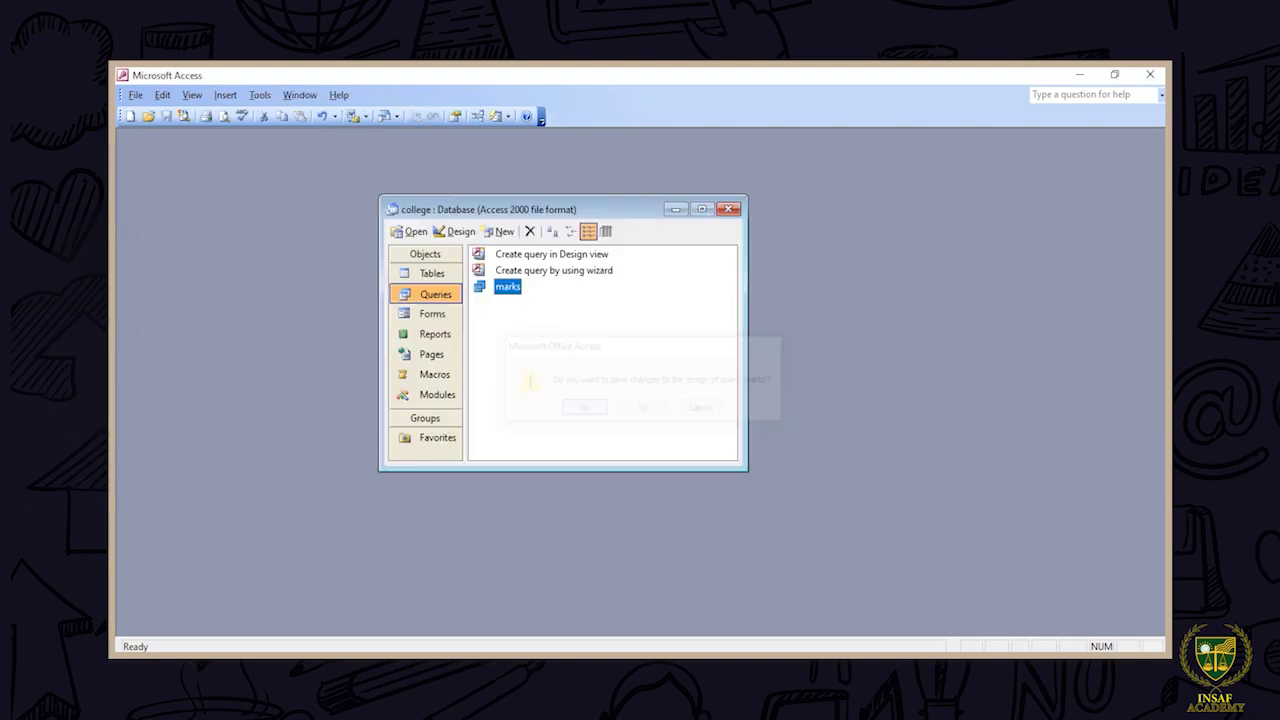
key("Return")
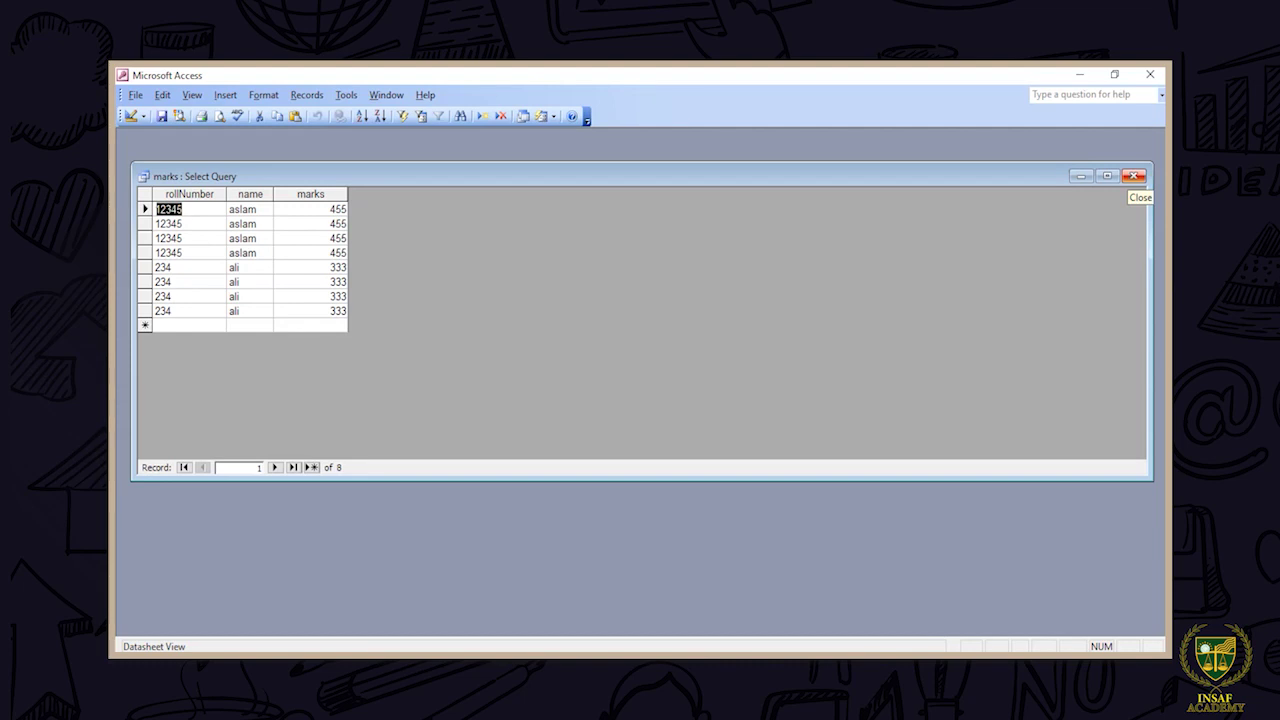
left_click(1133, 176)
right_click(502, 287)
left_click(440, 318)
right_click(395, 207)
left_click(340, 224)
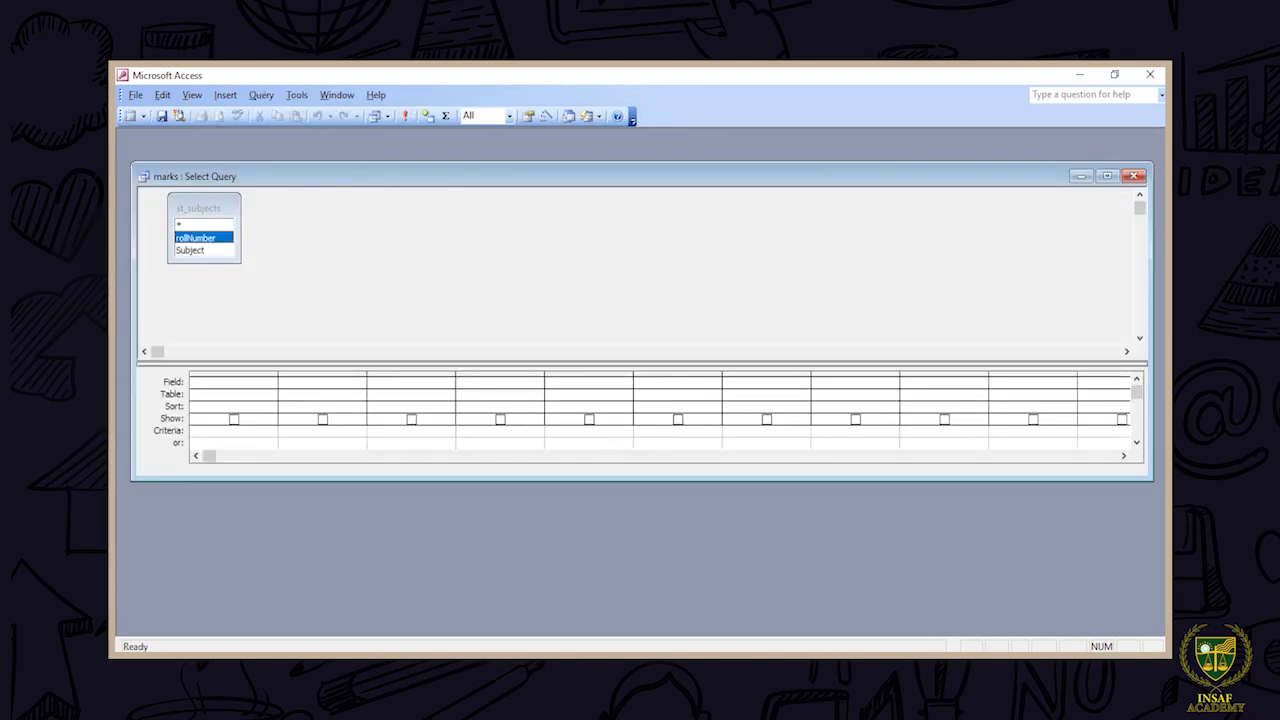
left_click(1133, 176)
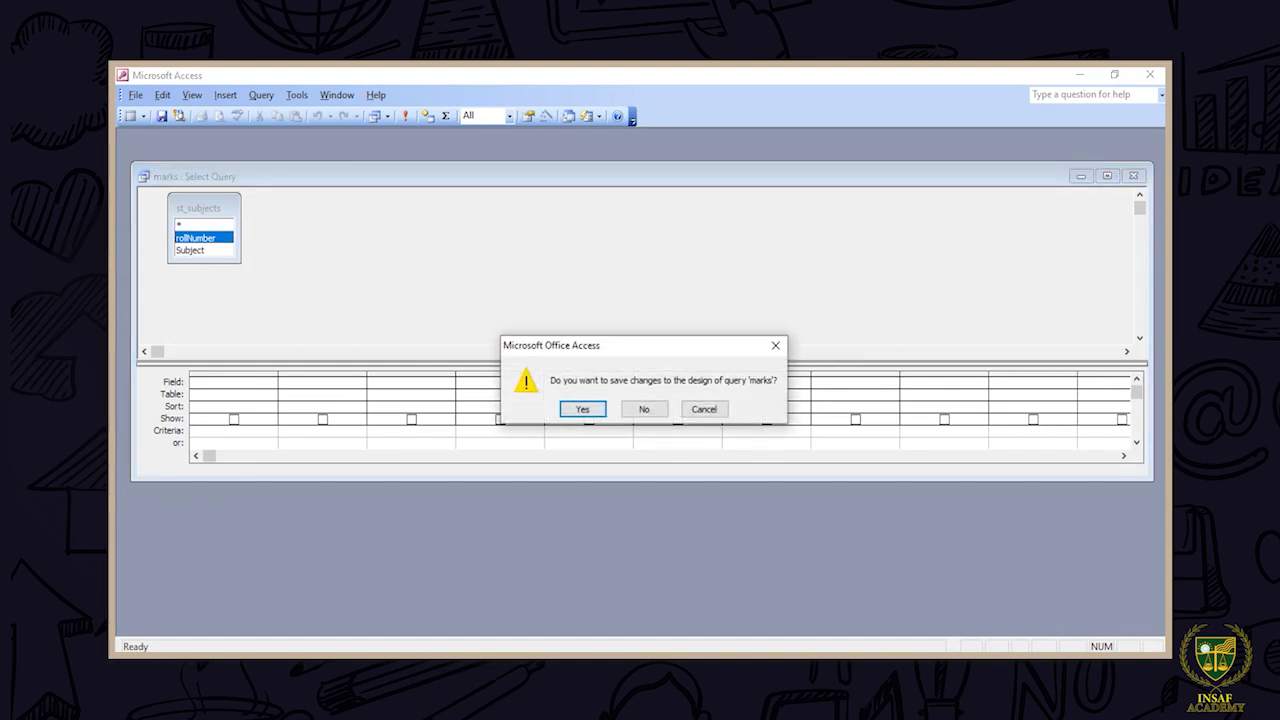
left_click(645, 409)
Remove the st_subjects table from the marks query's design and shift the student table into its place, saving the change on closing
right_click(507, 287)
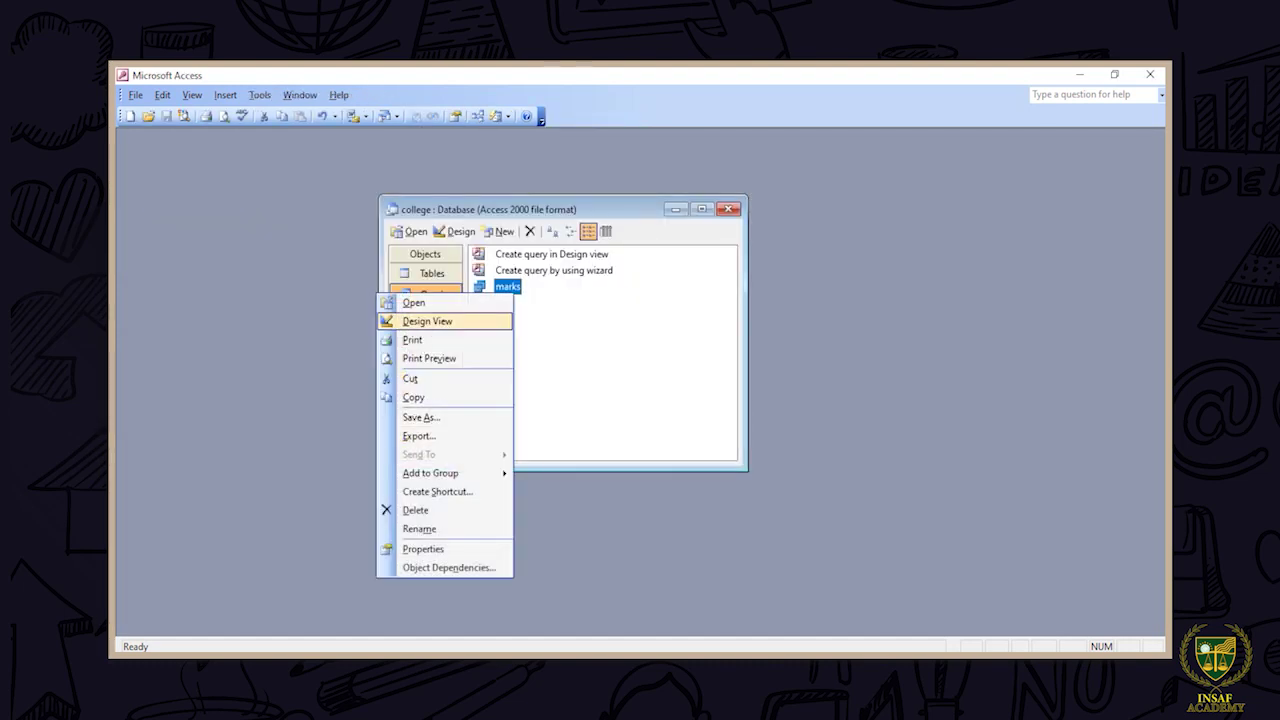
left_click(420, 320)
left_click(205, 207)
right_click(218, 207)
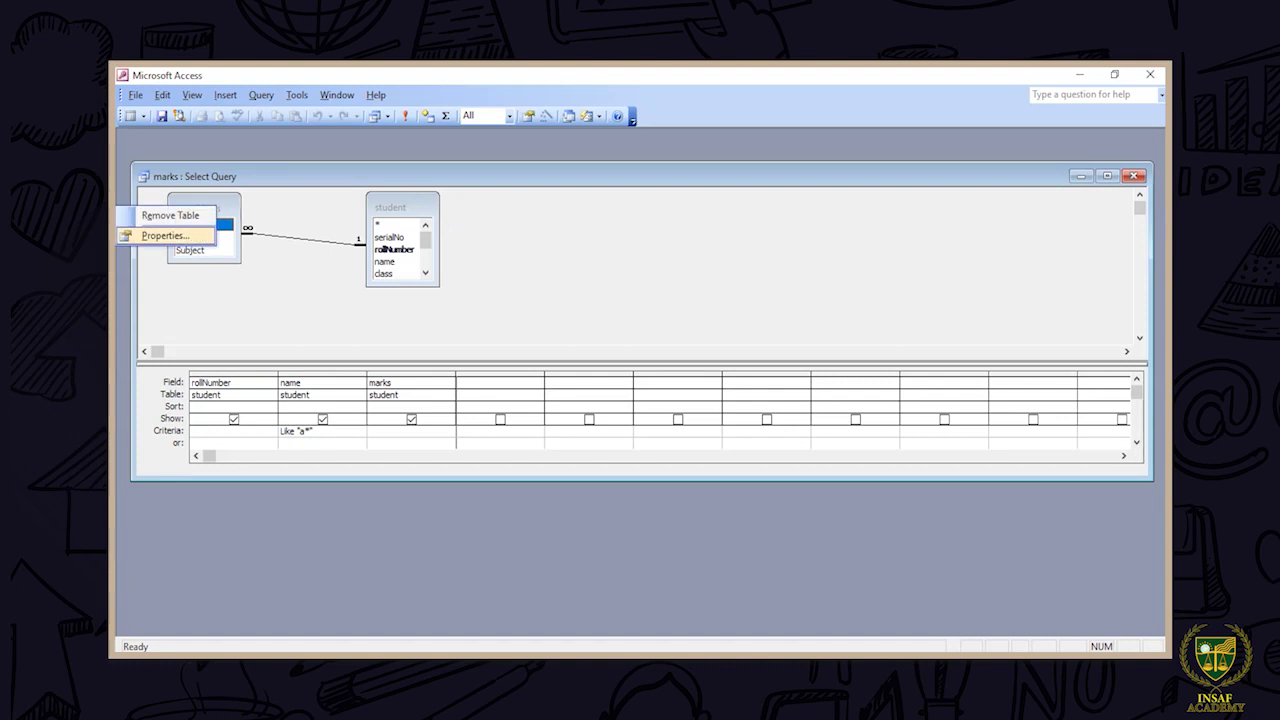
left_click(160, 214)
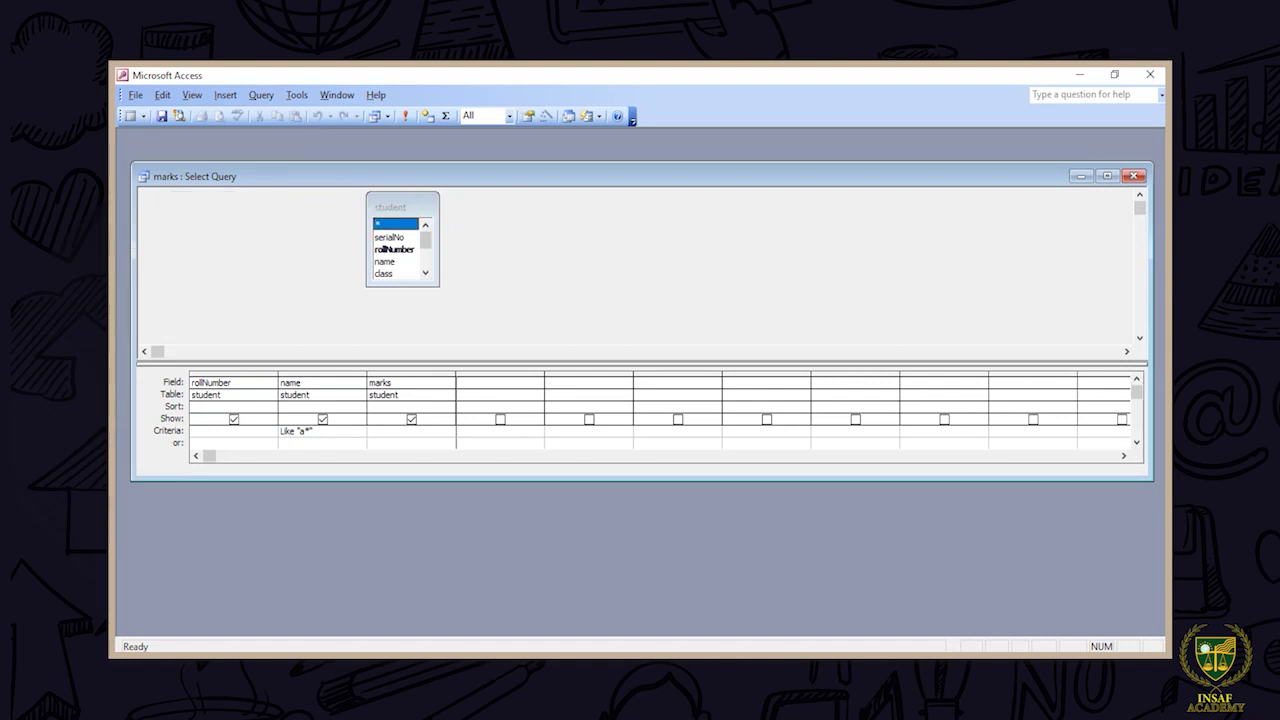
left_click_drag(390, 207, 310, 212)
left_click(1133, 176)
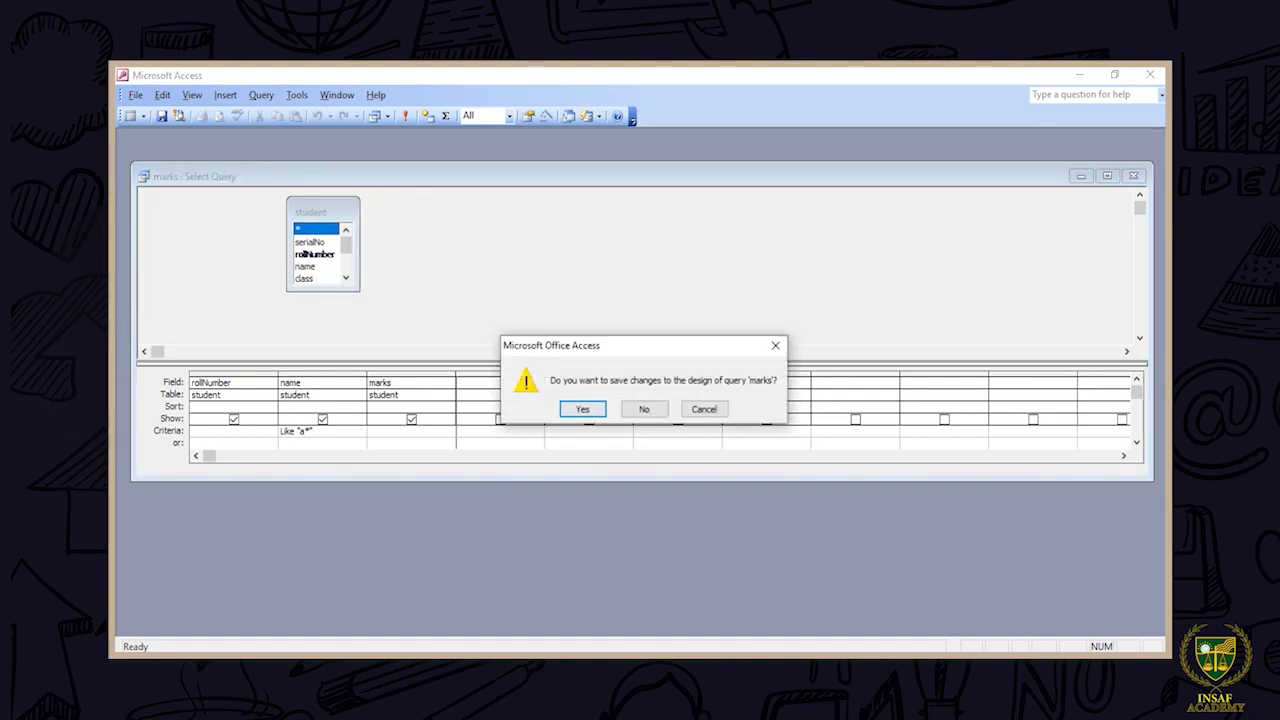
left_click(583, 409)
Run the marks query without the st_subjects table, check its records for duplicates, and close the datasheet
double_click(507, 287)
left_click(238, 223)
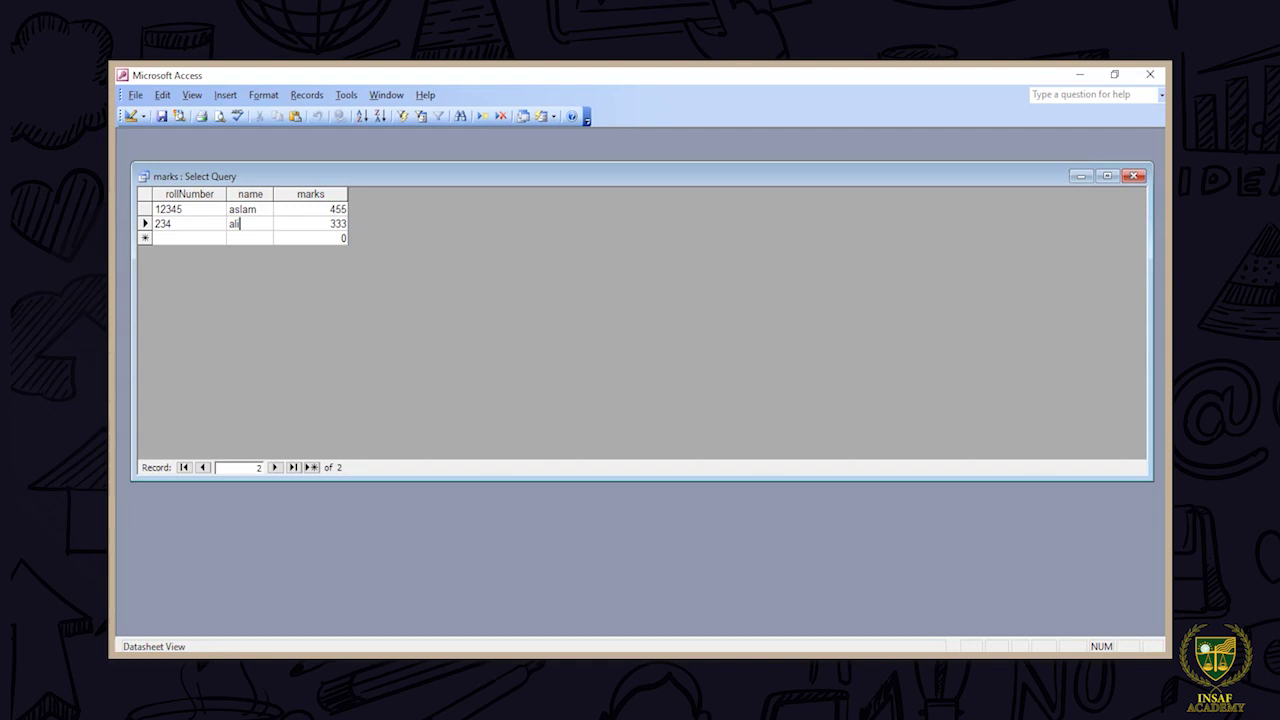
left_click(1133, 176)
Open the student table and replace the second record's name with one starting with b, closing the table once done
left_click(431, 274)
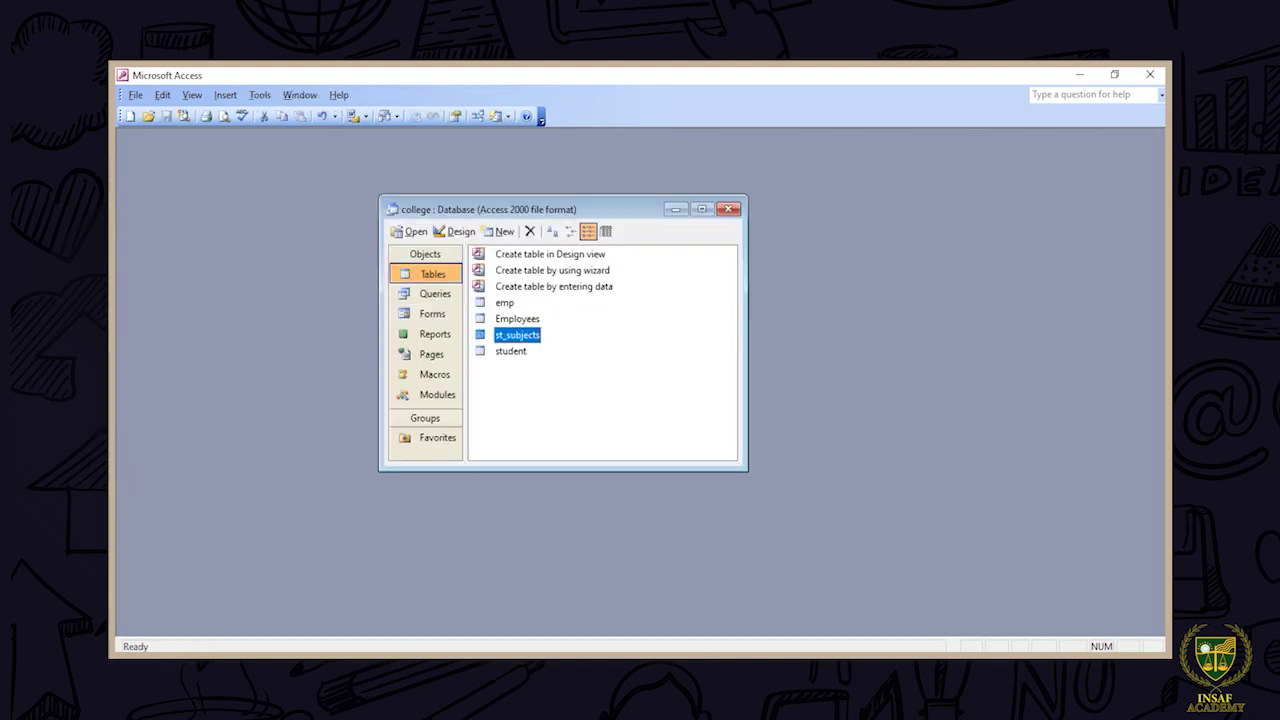
double_click(511, 351)
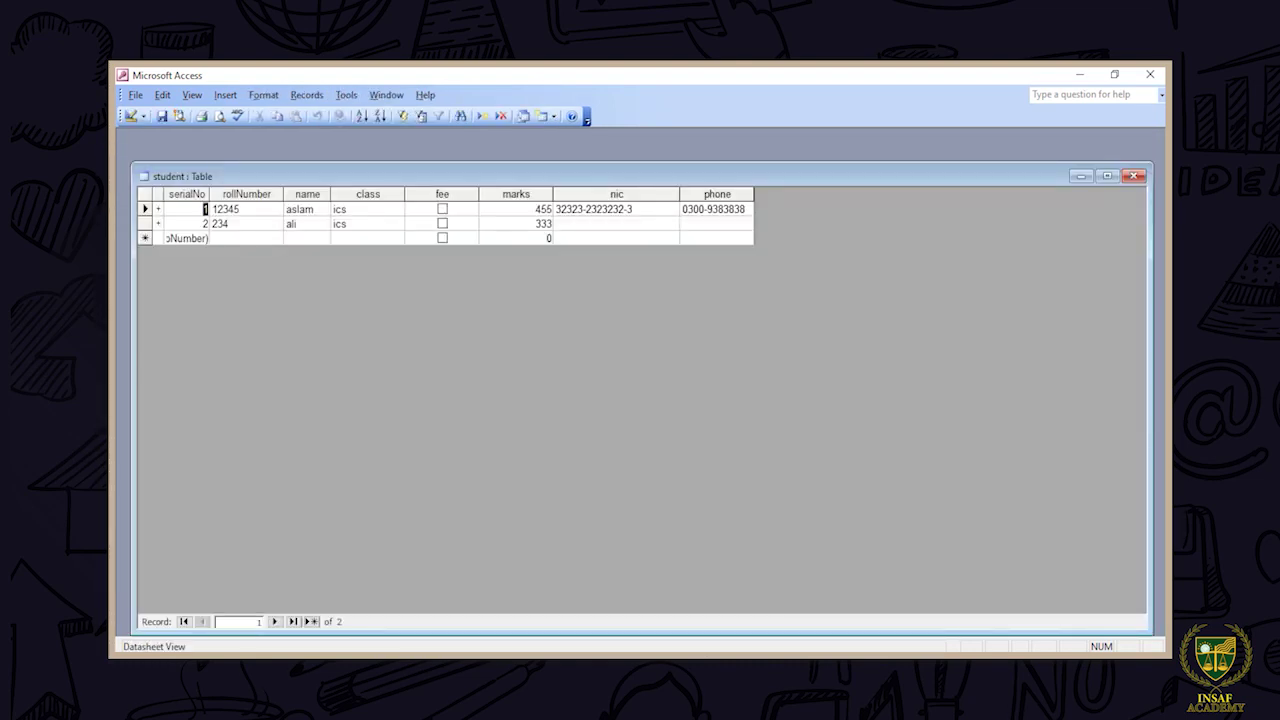
left_click(306, 210)
left_click(304, 224)
left_click(304, 239)
key("Up")
key("BackSpace")
key("BackSpace")
key("BackSpace")
type("basit")
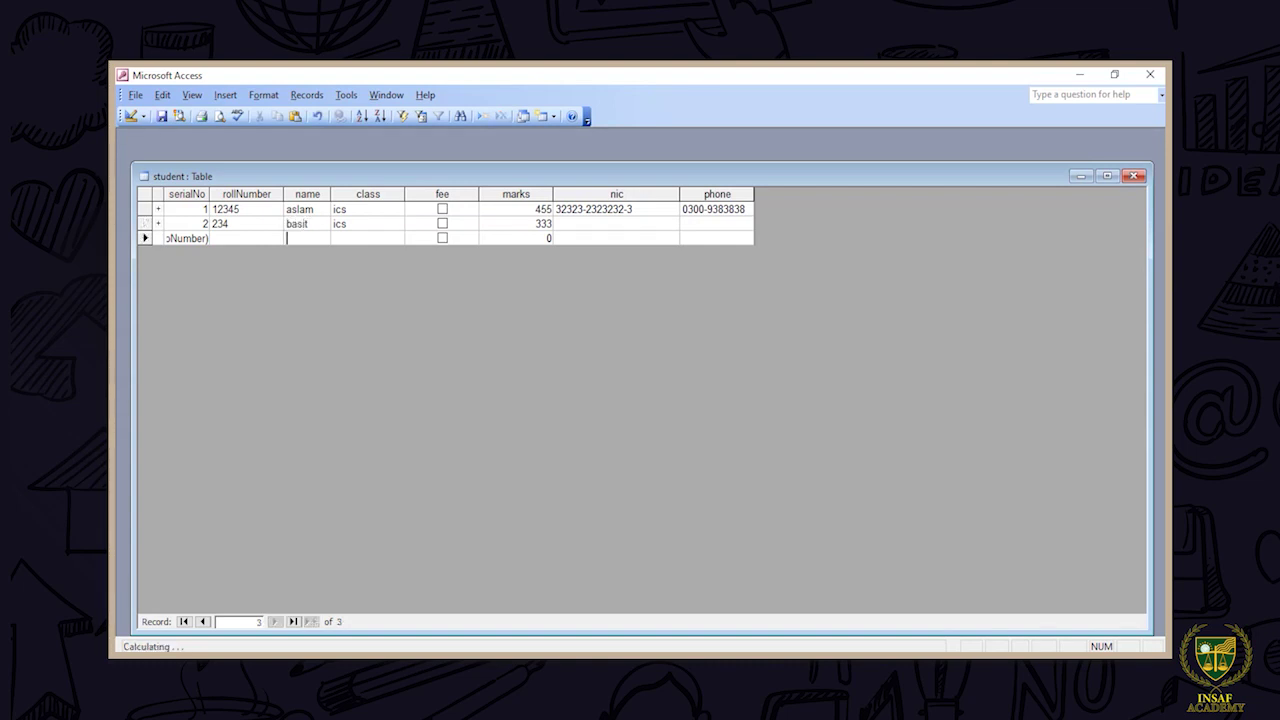
left_click(1134, 176)
Run the marks query on the edited student data, examine the names returned, and close the datasheet
left_click(434, 294)
double_click(509, 286)
left_click(258, 209)
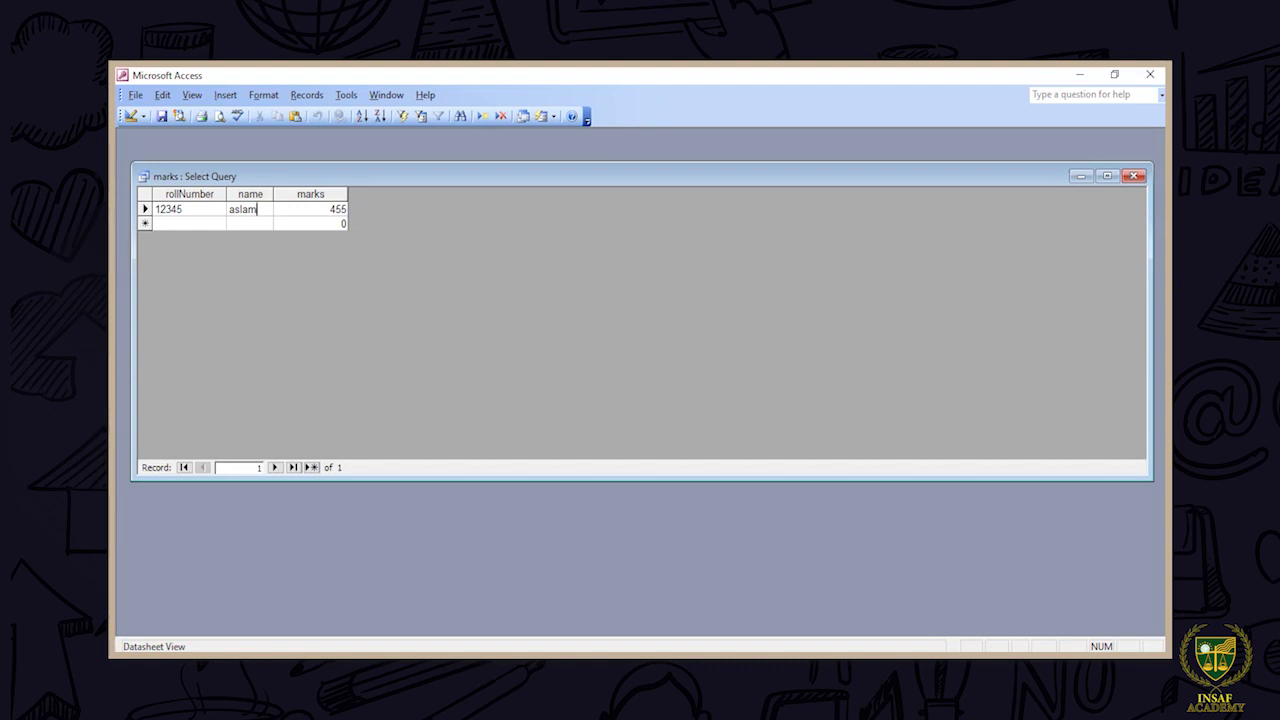
left_click(1134, 176)
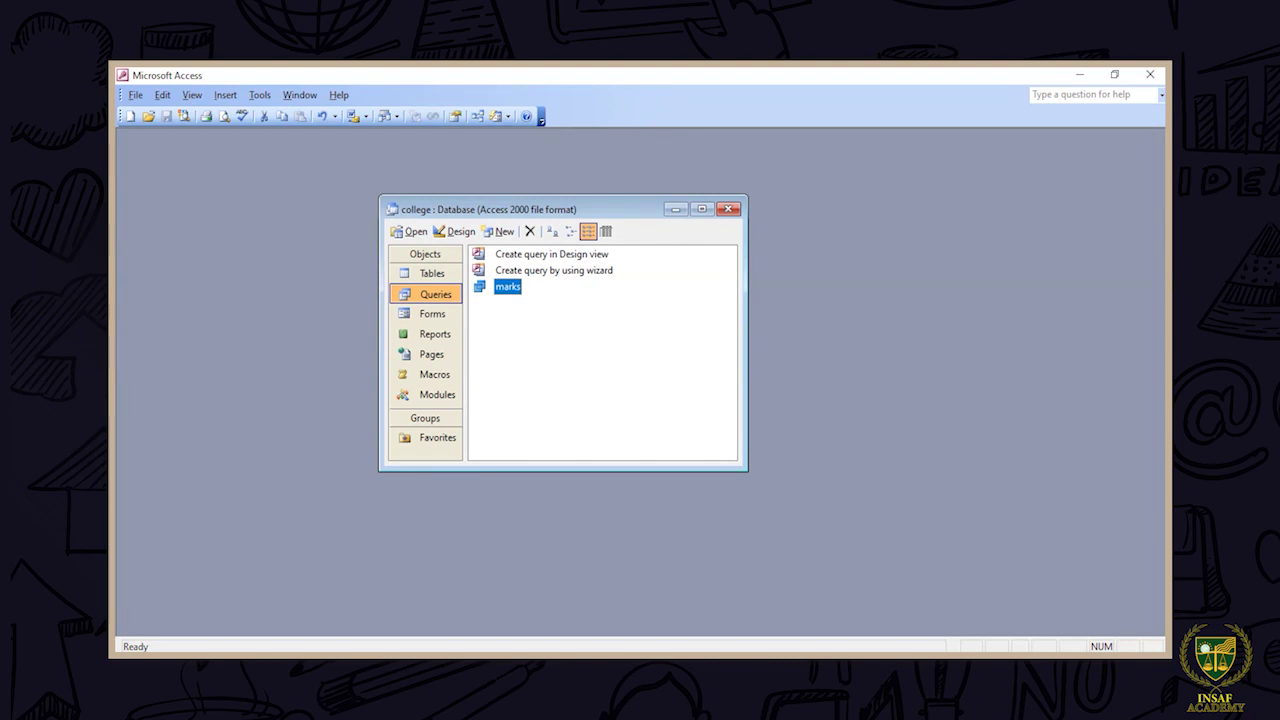
Change the name column's criterion to Like "b*" in the marks query's design, saving the change on closing
right_click(505, 287)
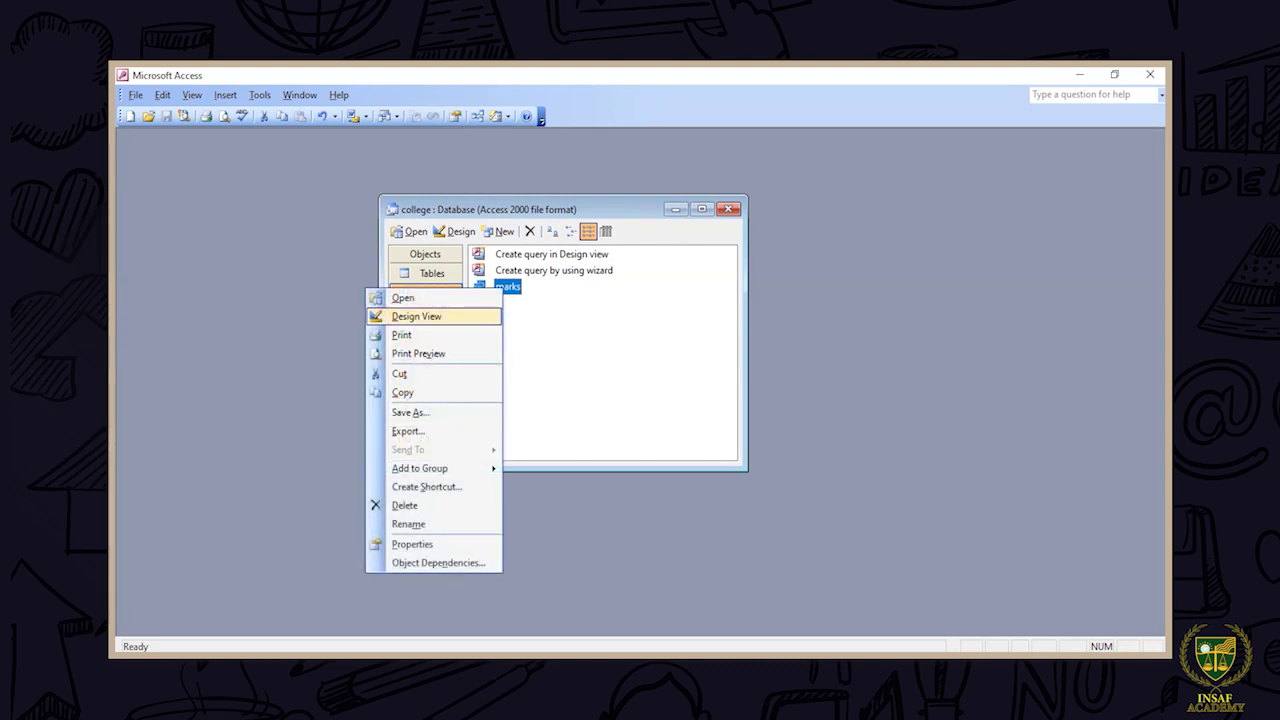
left_click(420, 314)
left_click(310, 431)
key("Left")
key("BackSpace")
type("b")
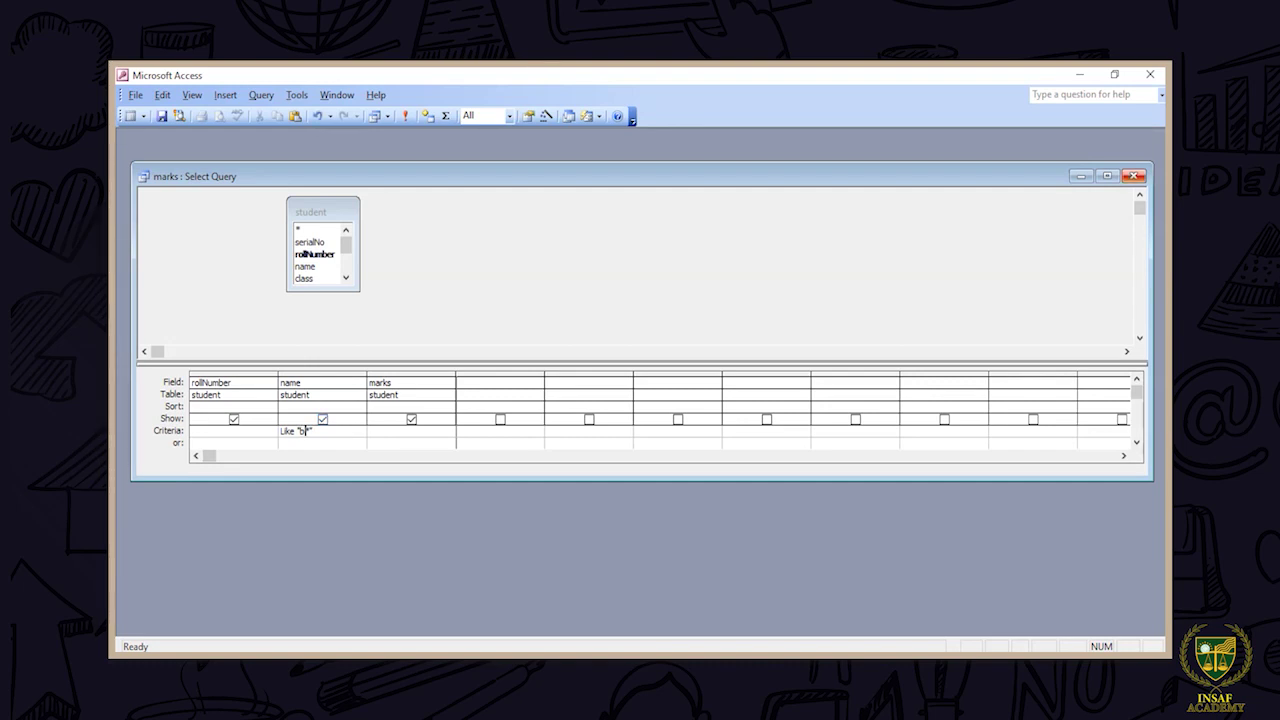
left_click(1133, 176)
left_click(583, 409)
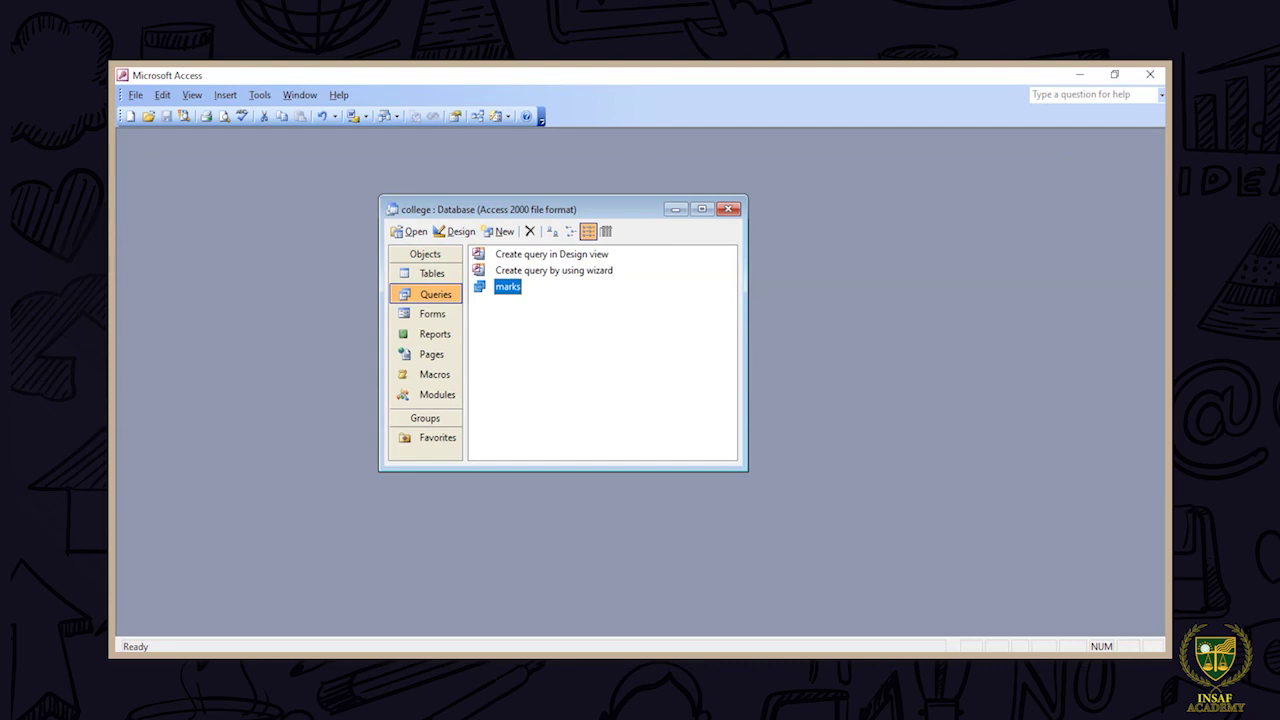
Run the marks query with the b* name criterion, check the returned names, and close its datasheet
double_click(508, 287)
left_click(254, 209)
left_click(251, 224)
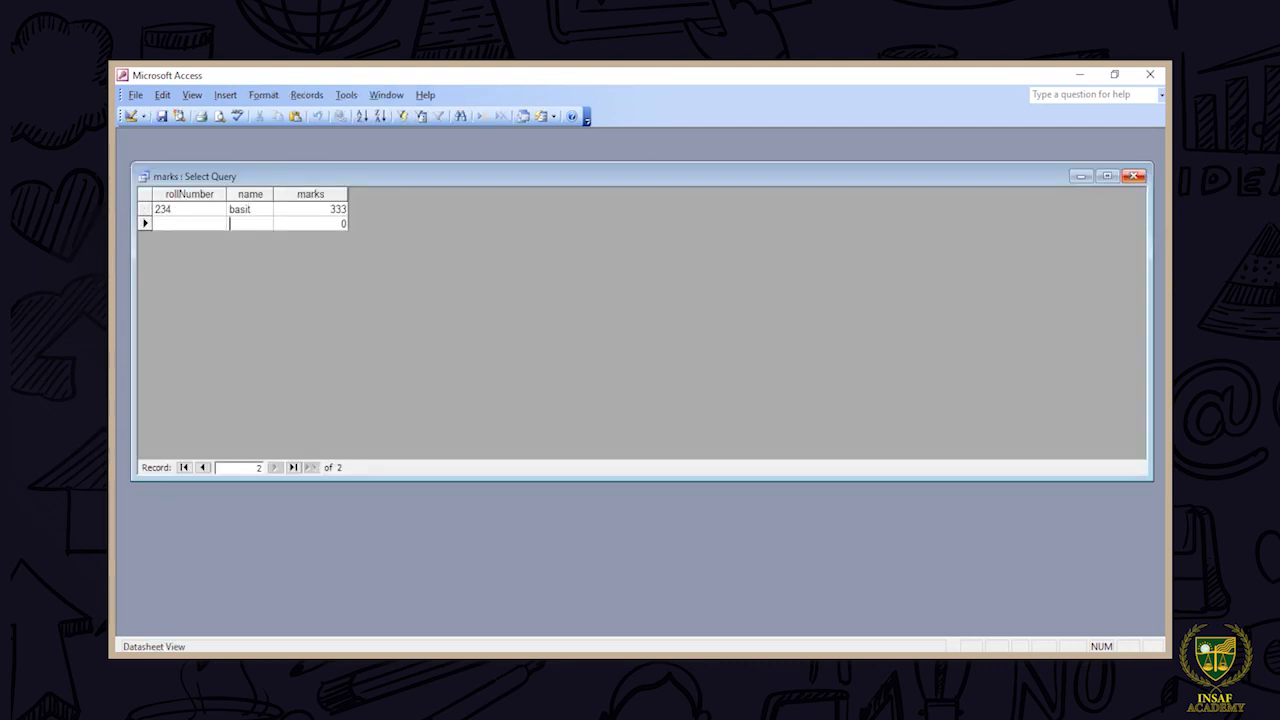
left_click(1134, 176)
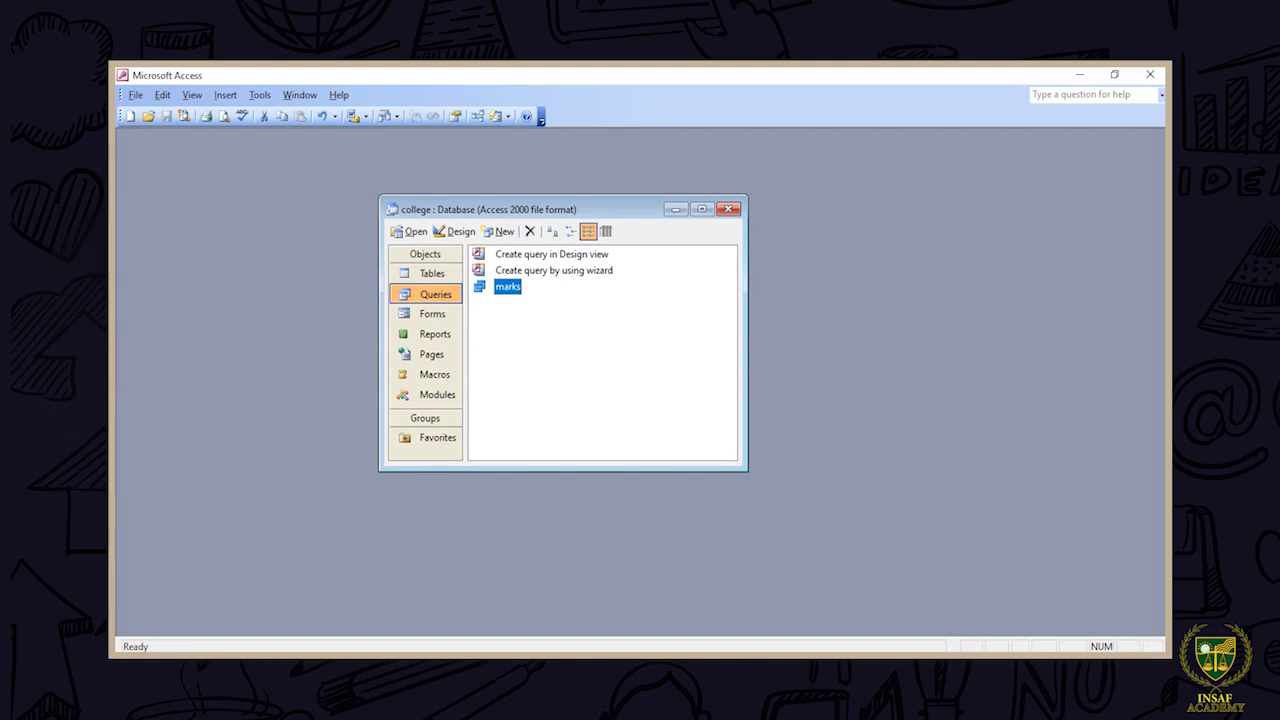